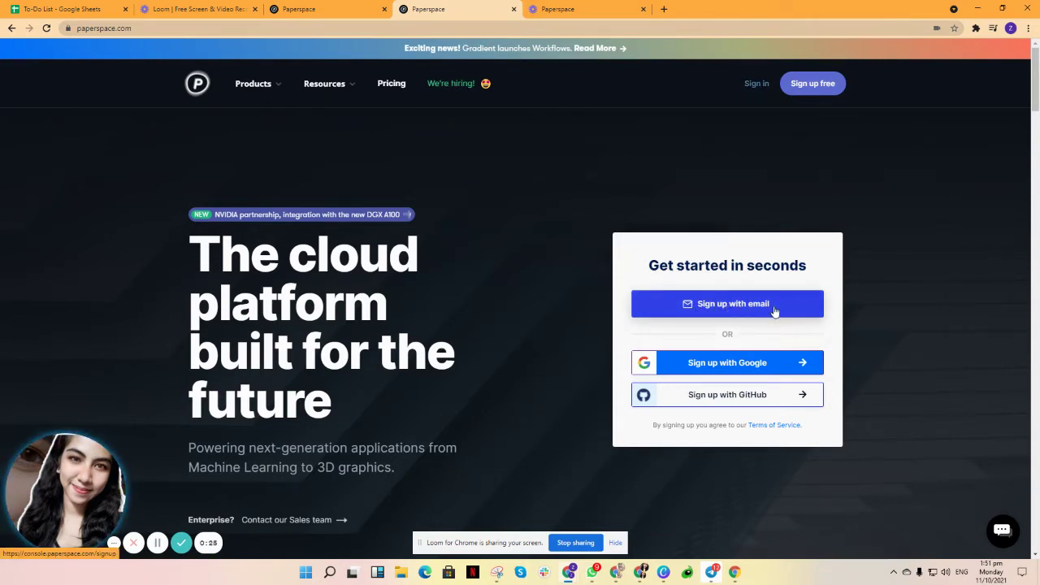
Sign up to Paperspace with Google, continuing with the support account
click(711, 366)
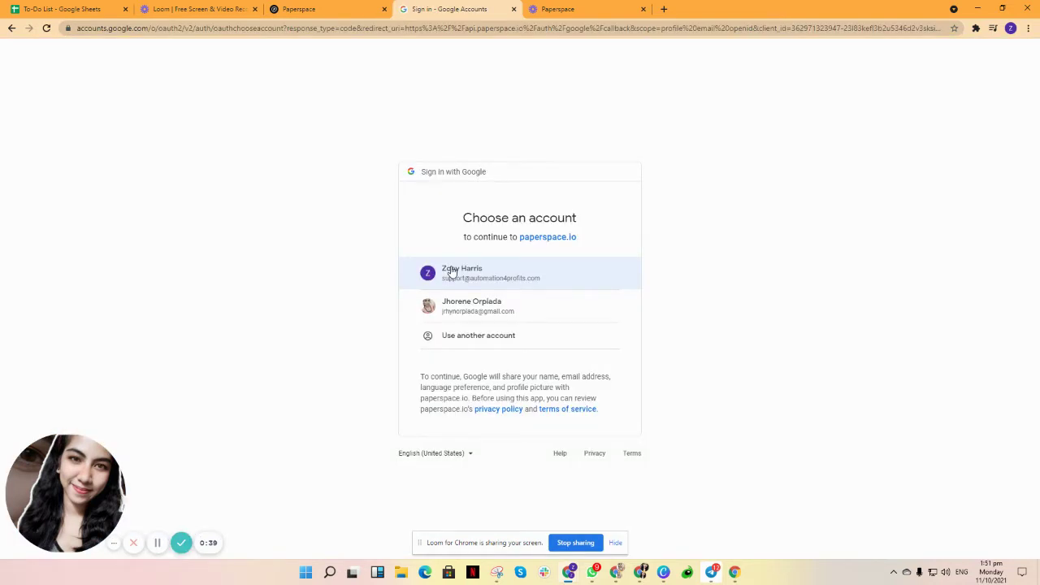
click(452, 272)
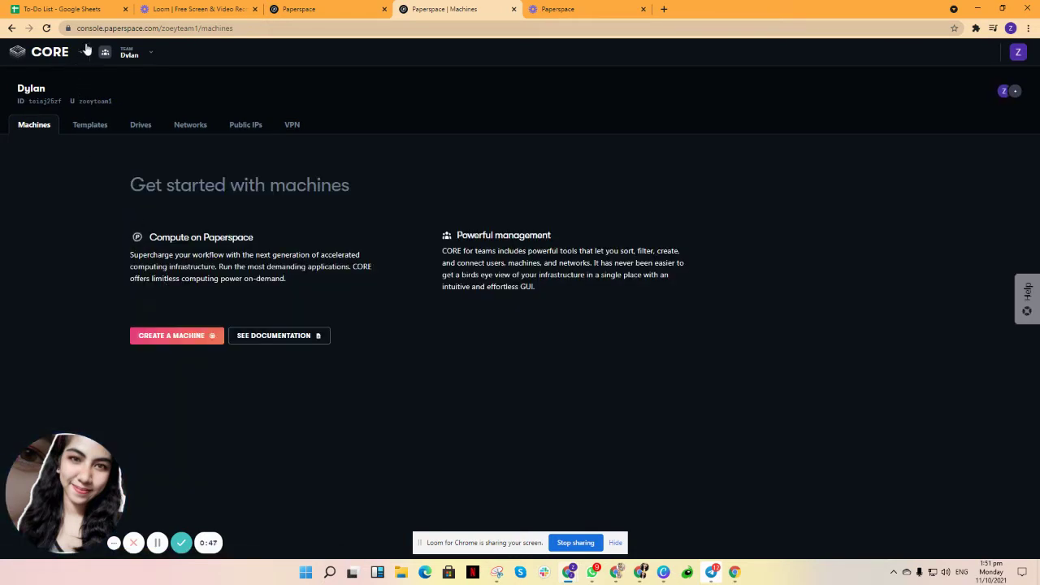
Switch the console from CORE to the Gradient ML Platform
click(80, 51)
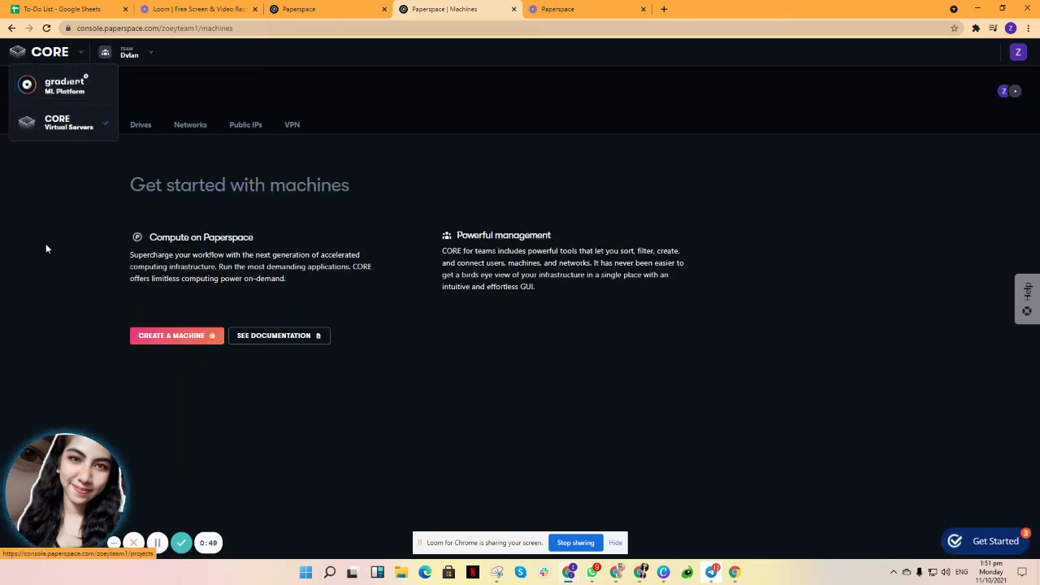
click(394, 311)
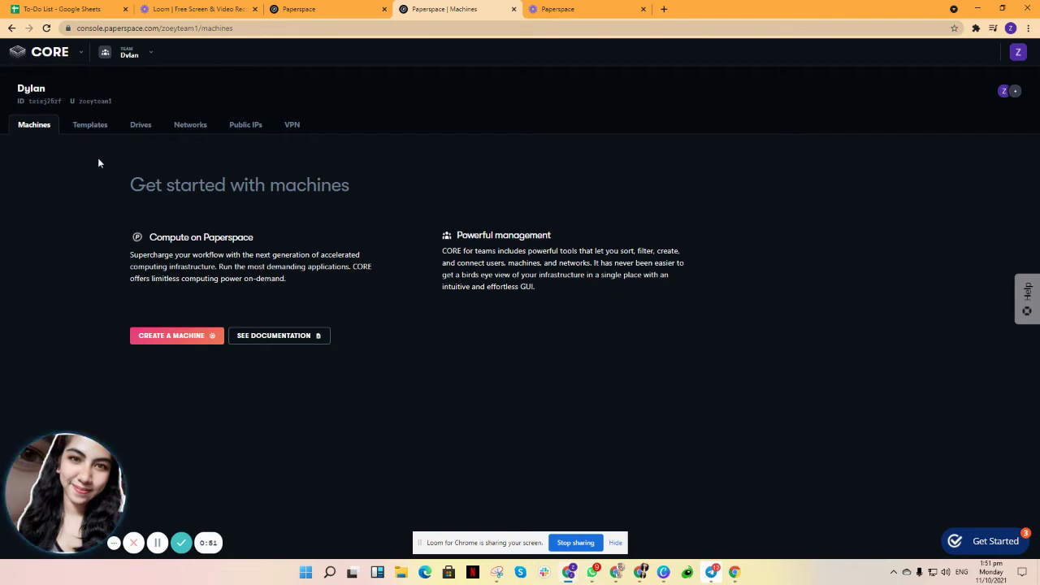
click(49, 57)
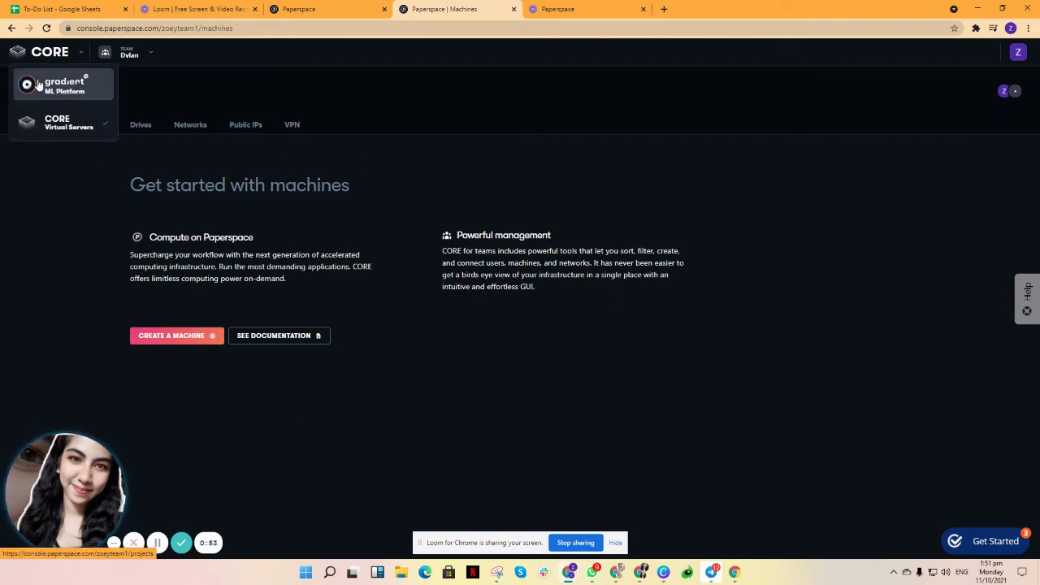
click(37, 85)
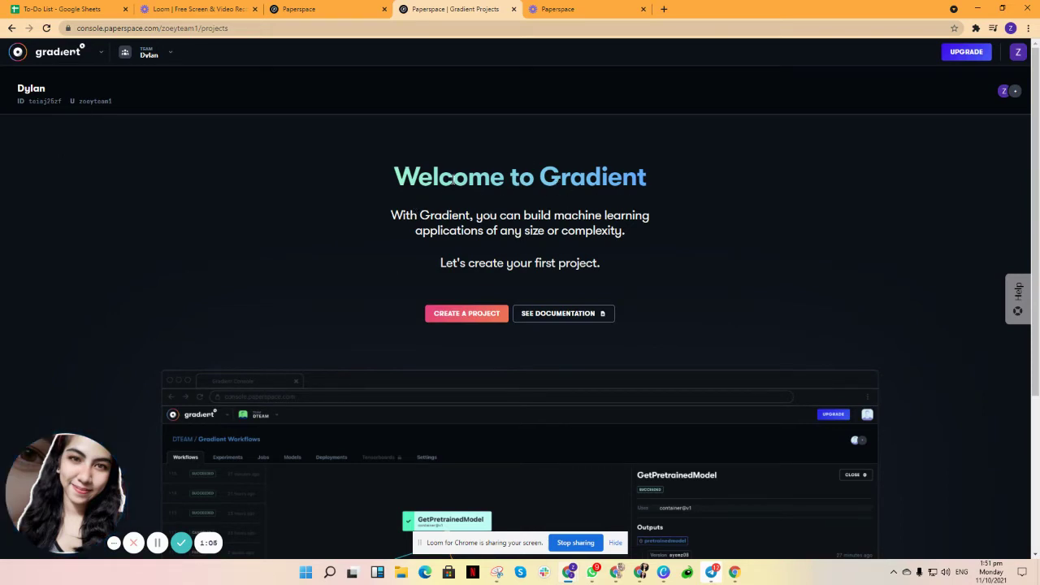
Switch the console to CORE Virtual Servers and start creating a machine
click(101, 54)
click(74, 122)
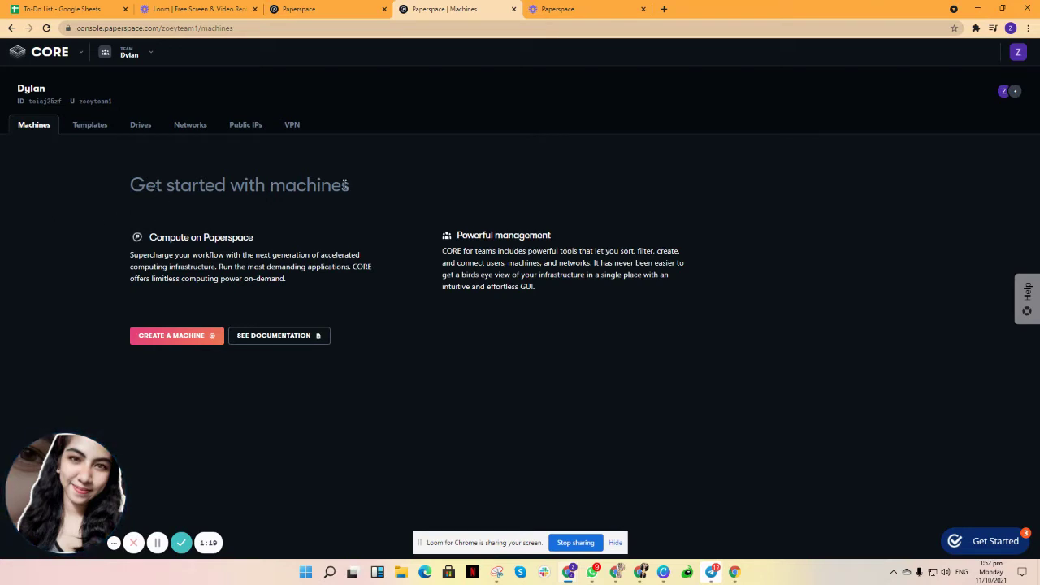
click(182, 344)
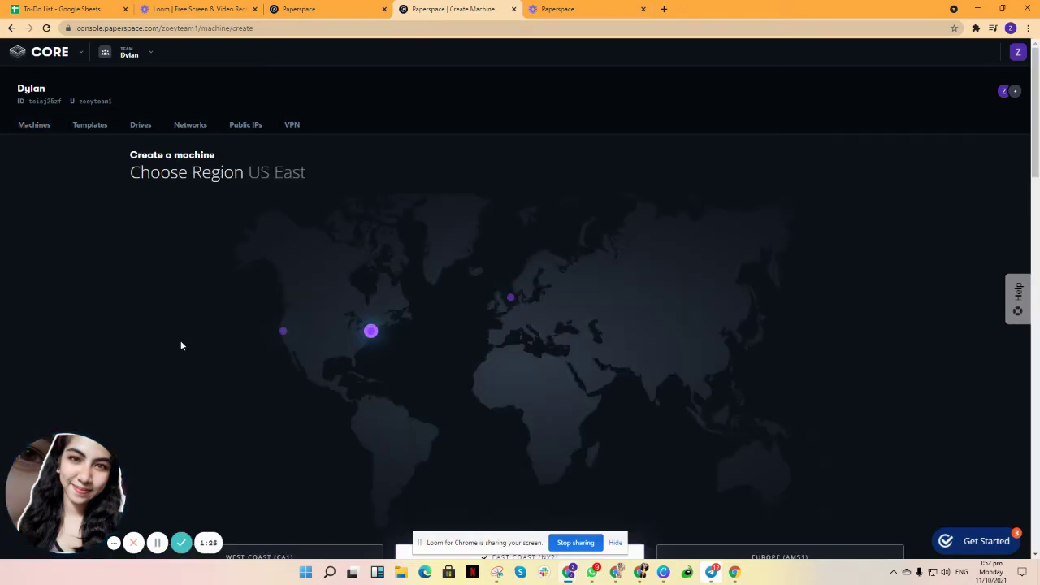
Examine the region choices and operating system templates on the machine creation page
scroll(327, 314, down, 1)
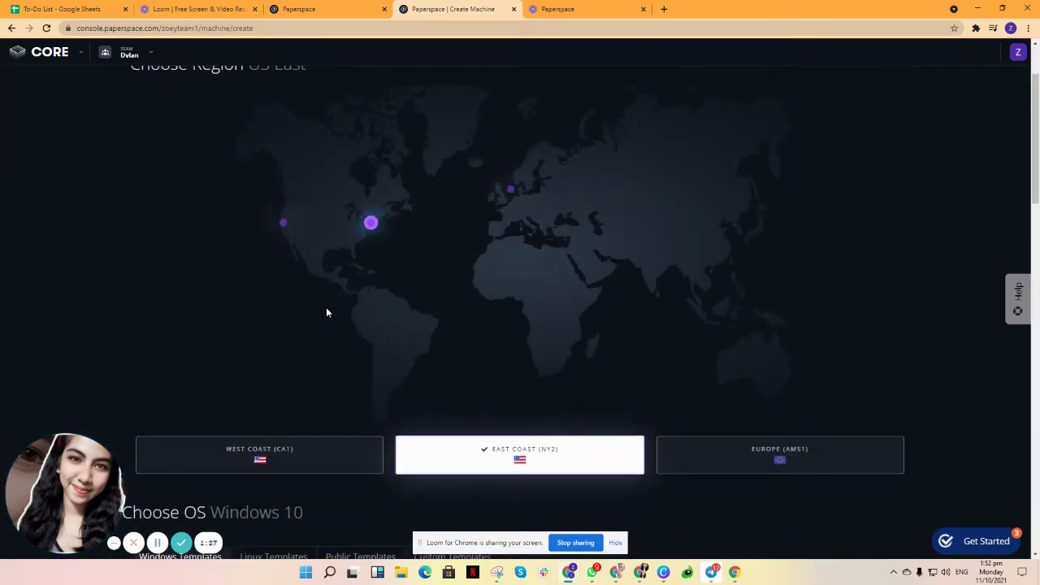
scroll(327, 312, down, 1)
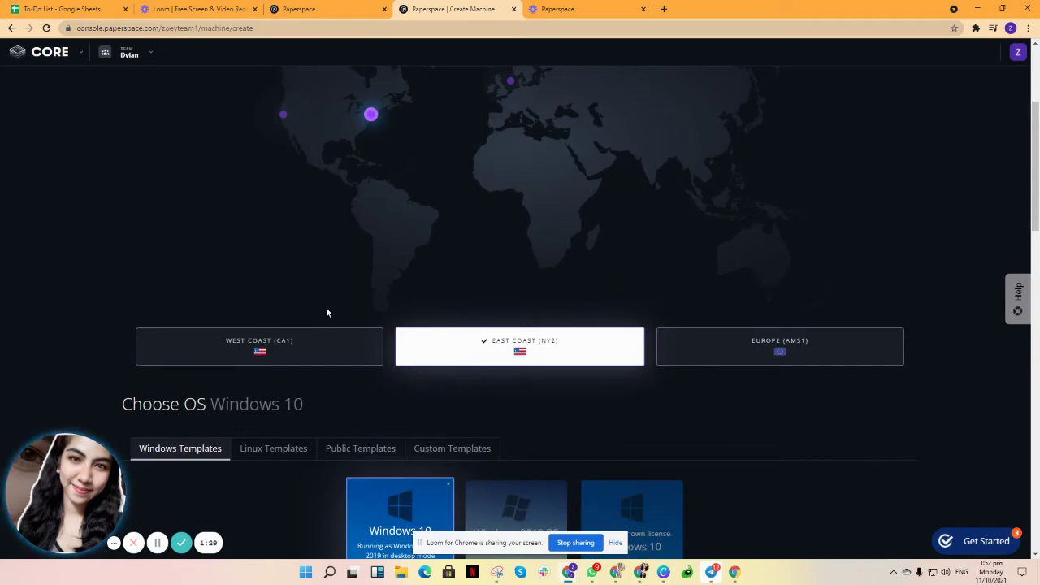
scroll(326, 309, up, 3)
scroll(281, 286, down, 1)
scroll(280, 286, down, 4)
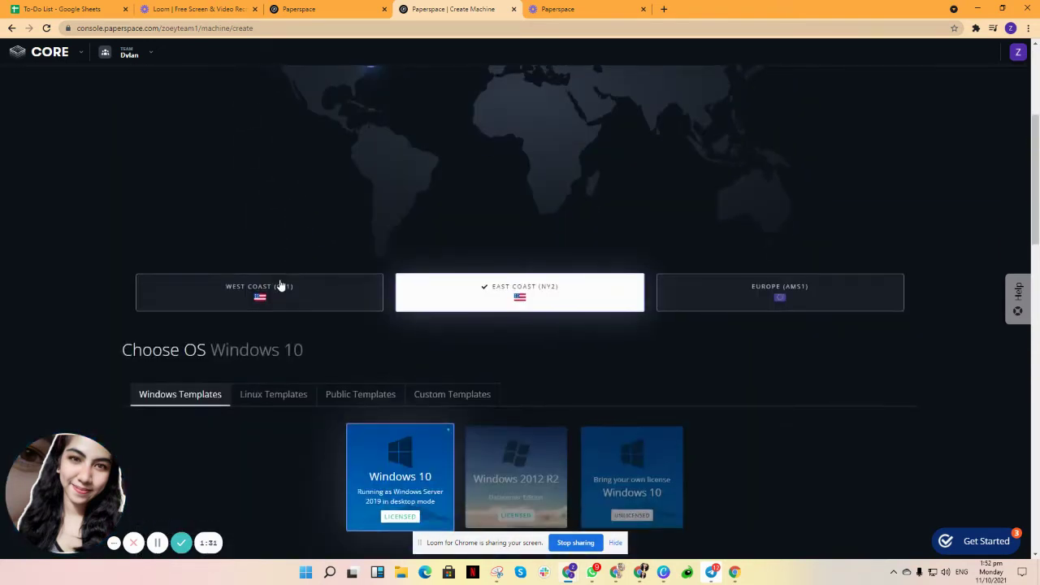
scroll(280, 286, up, 3)
scroll(281, 286, up, 1)
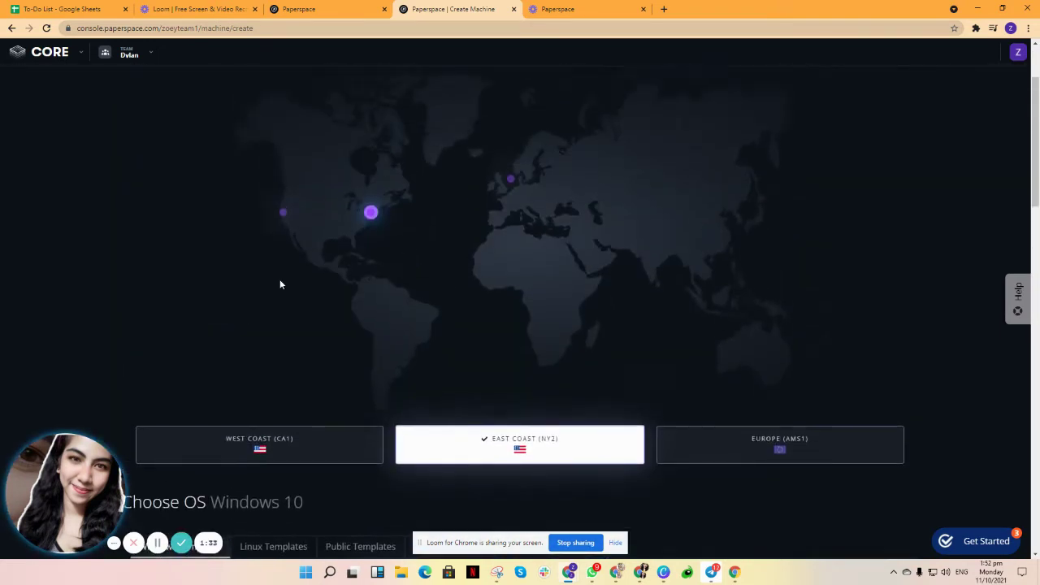
scroll(238, 312, down, 3)
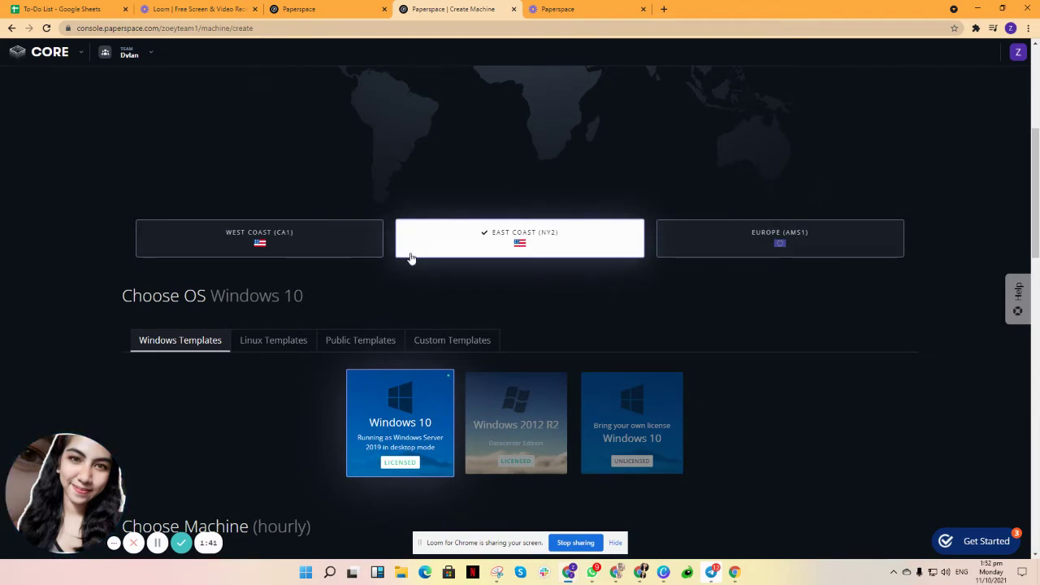
Choose the hourly Air machine at $0.07 per hour
scroll(324, 309, down, 4)
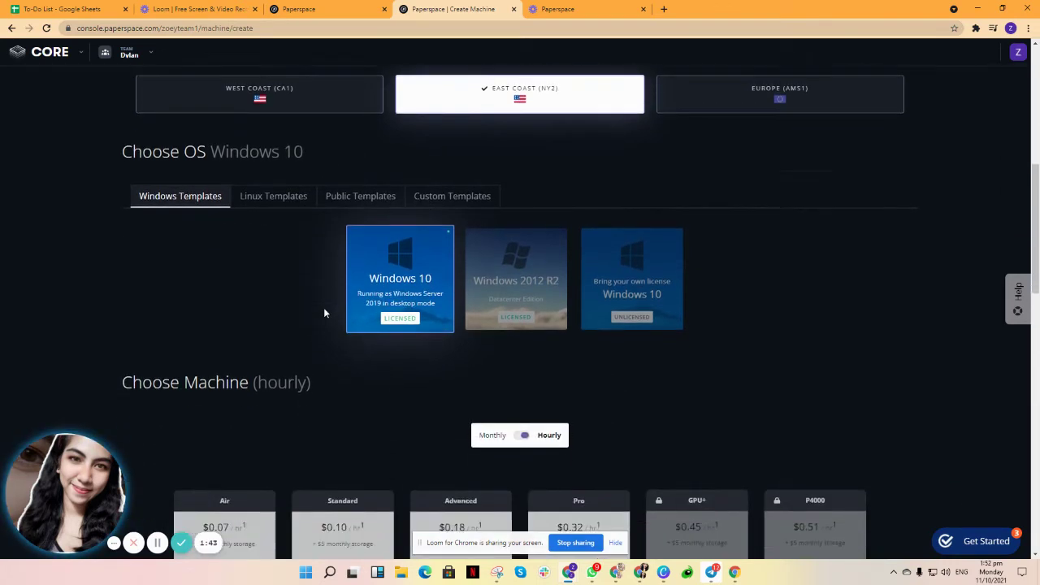
scroll(324, 312, down, 2)
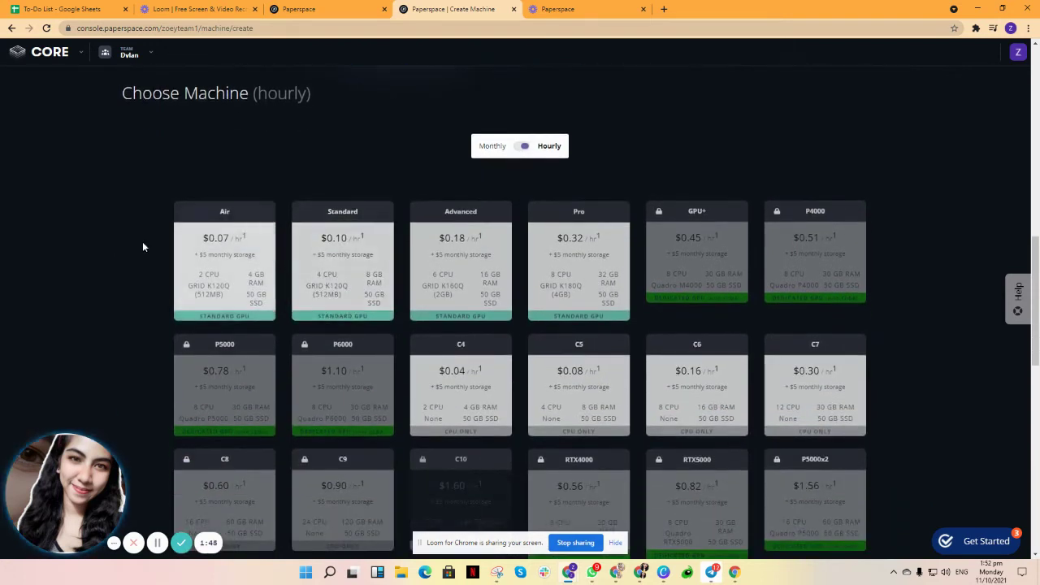
click(210, 266)
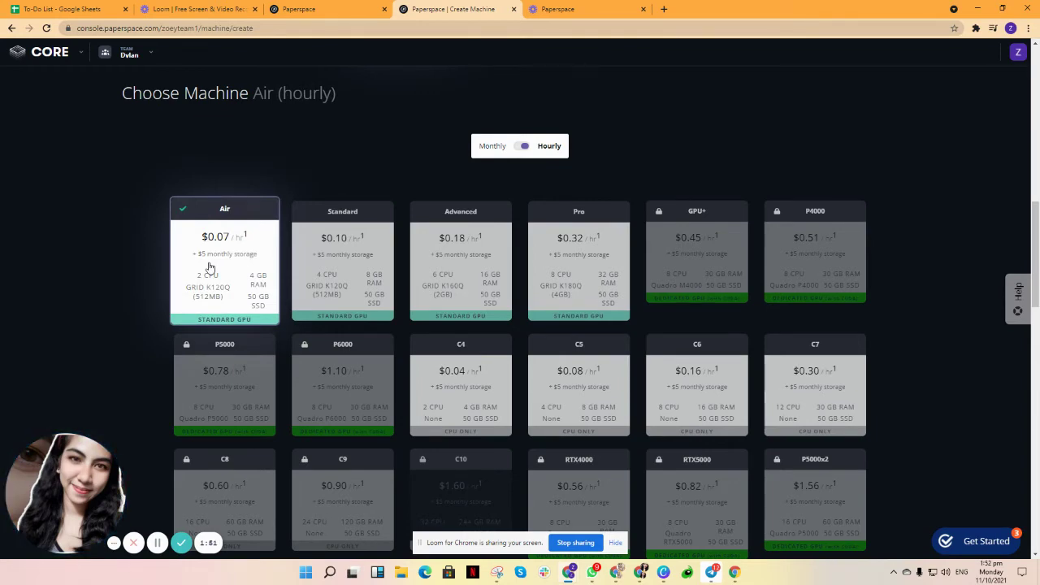
Review the machine's storage options and choose 50 GB ($5/month)
scroll(210, 267, down, 5)
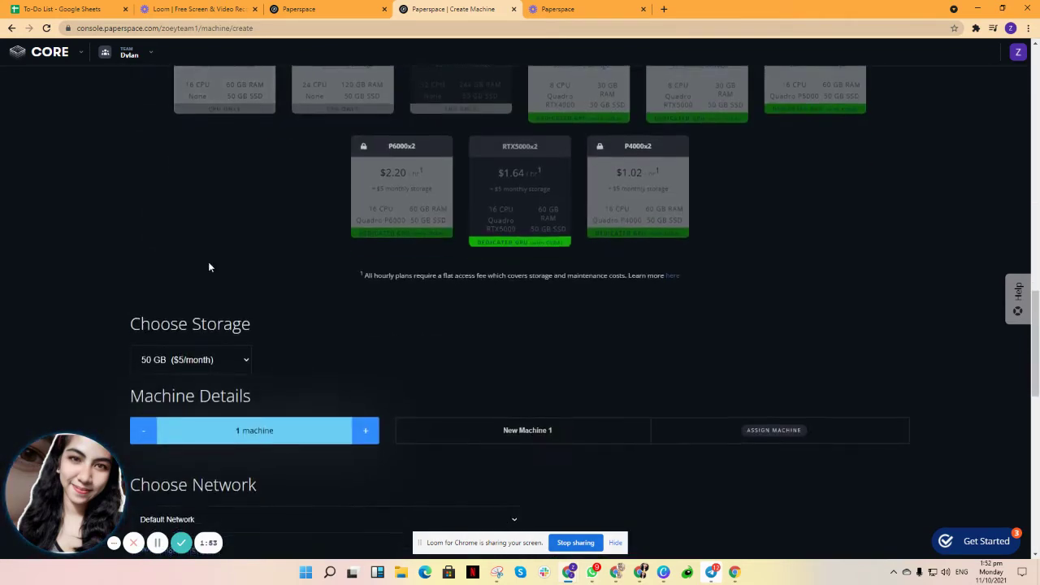
scroll(208, 266, down, 1)
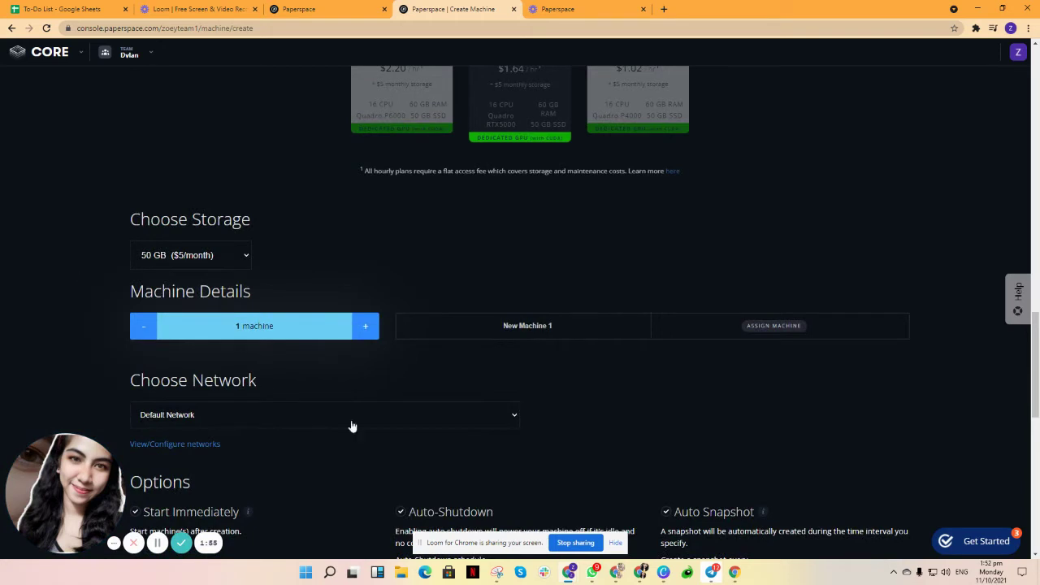
click(219, 258)
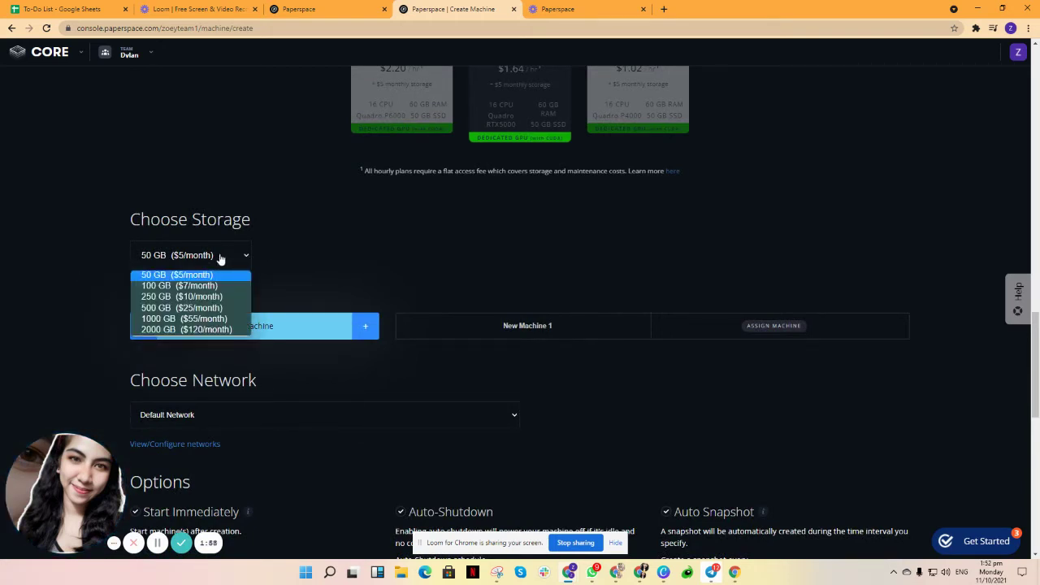
click(179, 275)
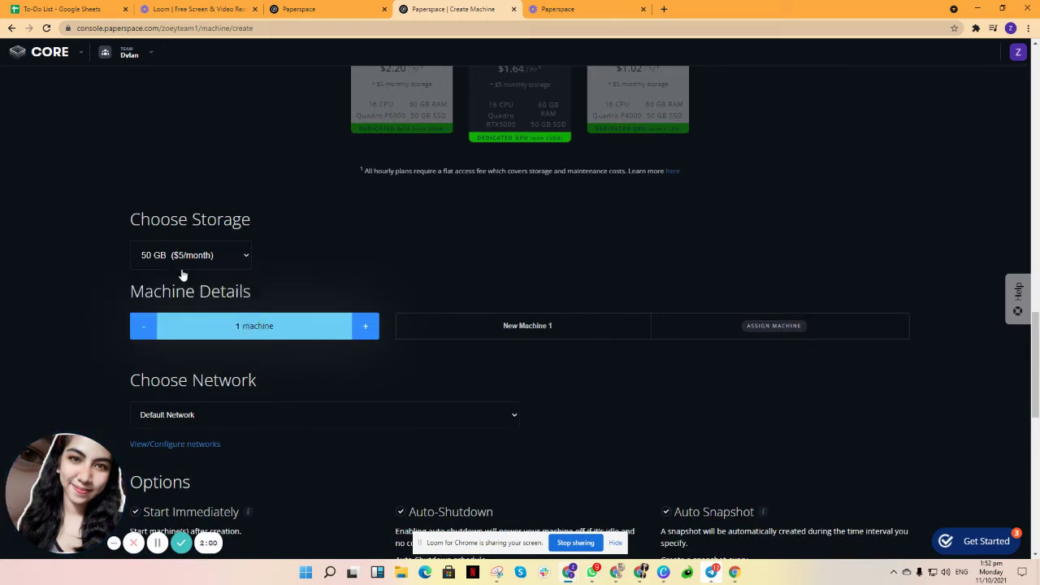
Try raising the number of machines and bring it back down to one
click(365, 326)
click(365, 326)
click(365, 326)
click(142, 330)
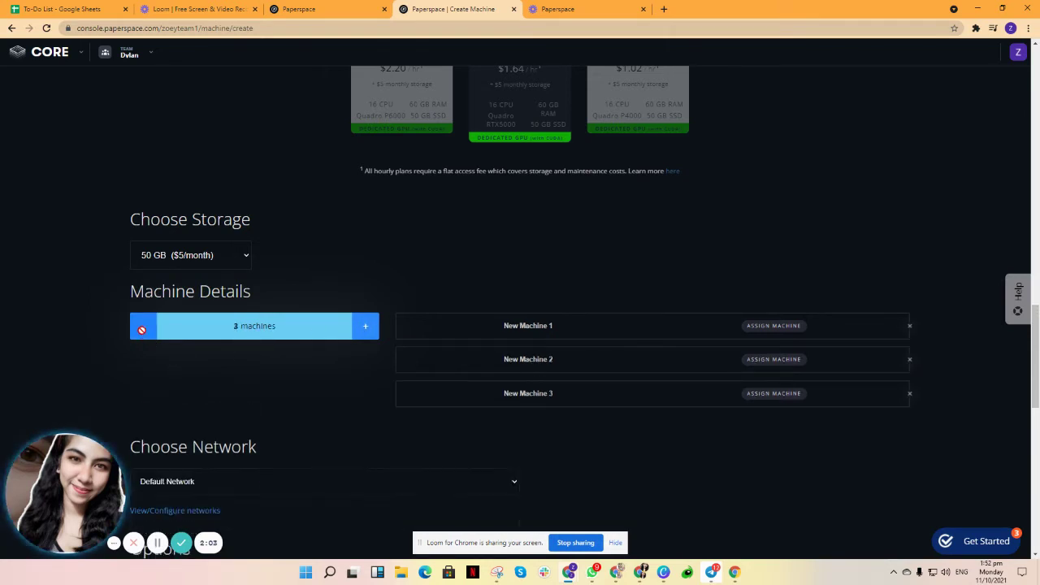
click(144, 326)
click(145, 326)
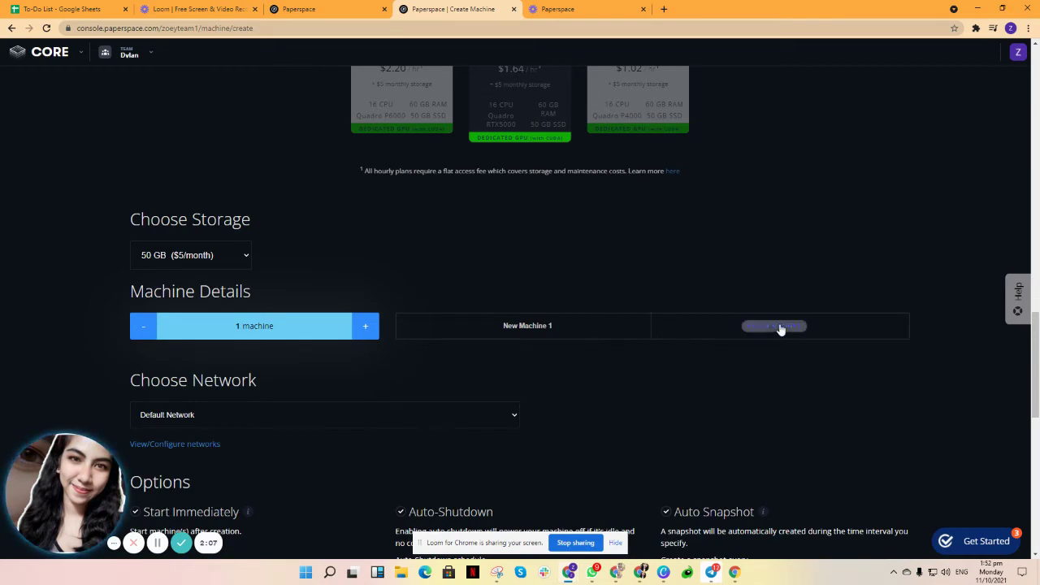
Disable Start Immediately and set the auto-shutdown schedule to 8 Hours
scroll(595, 333, down, 3)
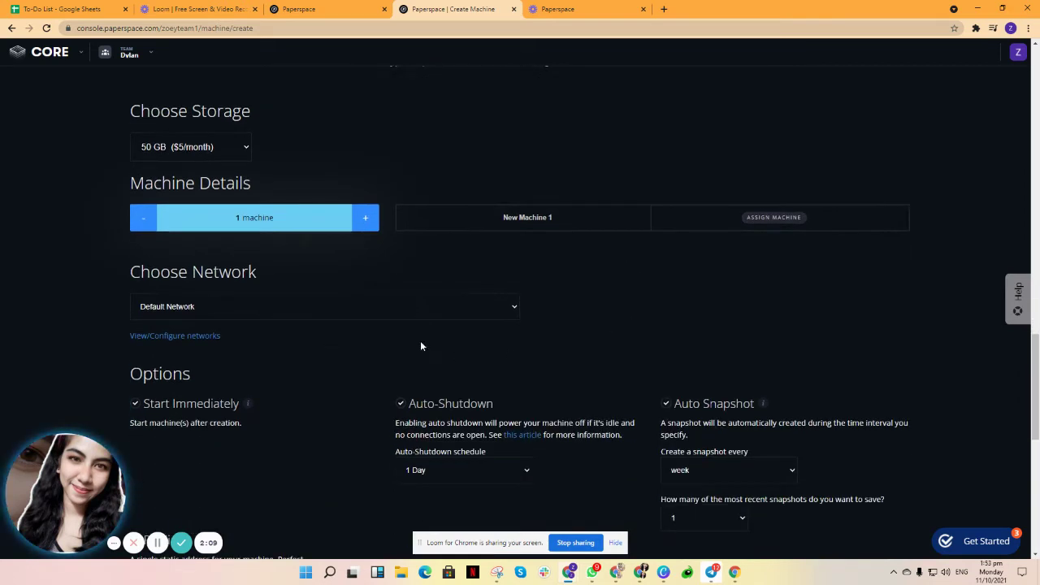
scroll(336, 314, down, 1)
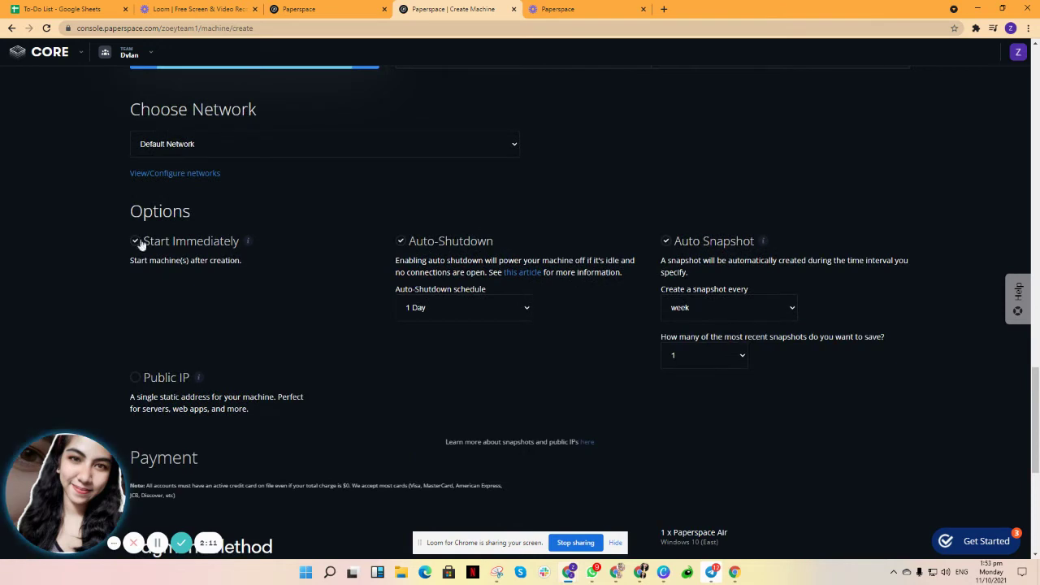
click(135, 242)
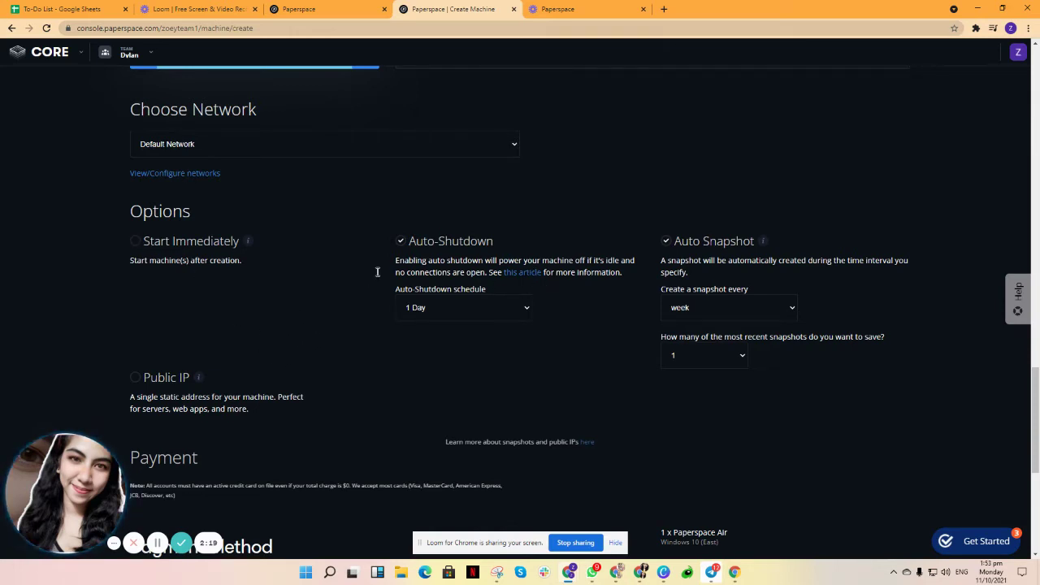
click(504, 314)
click(479, 335)
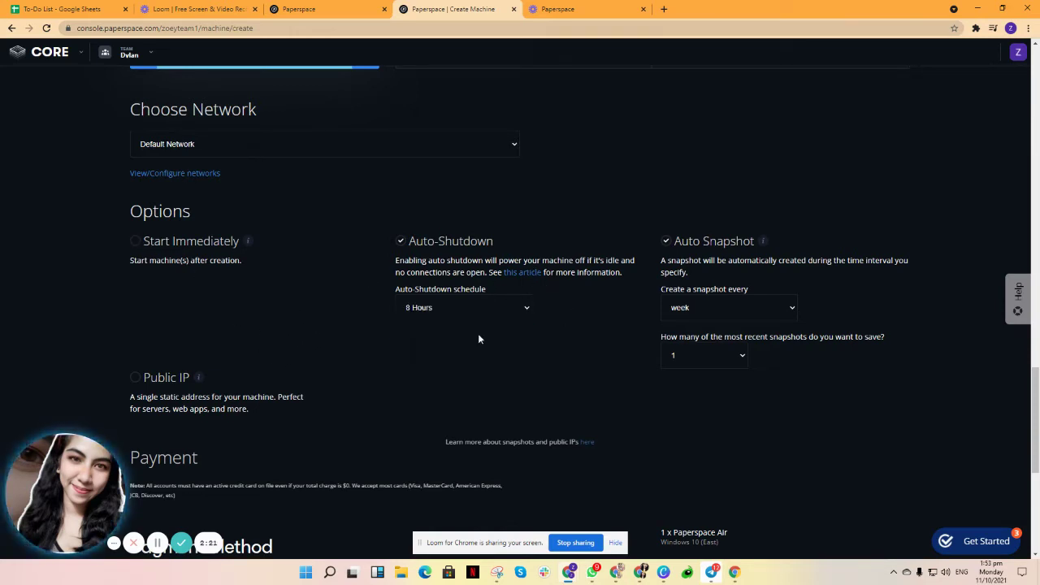
View the users available for assignment to New Machine 1 and close the Assign User dialog without choosing one
scroll(137, 342, down, 2)
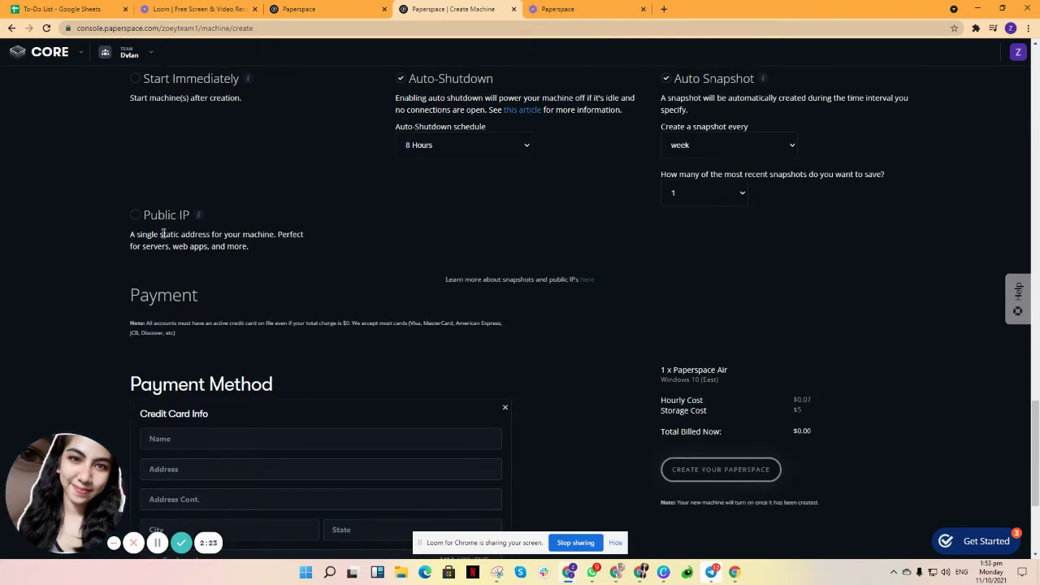
scroll(220, 293, up, 5)
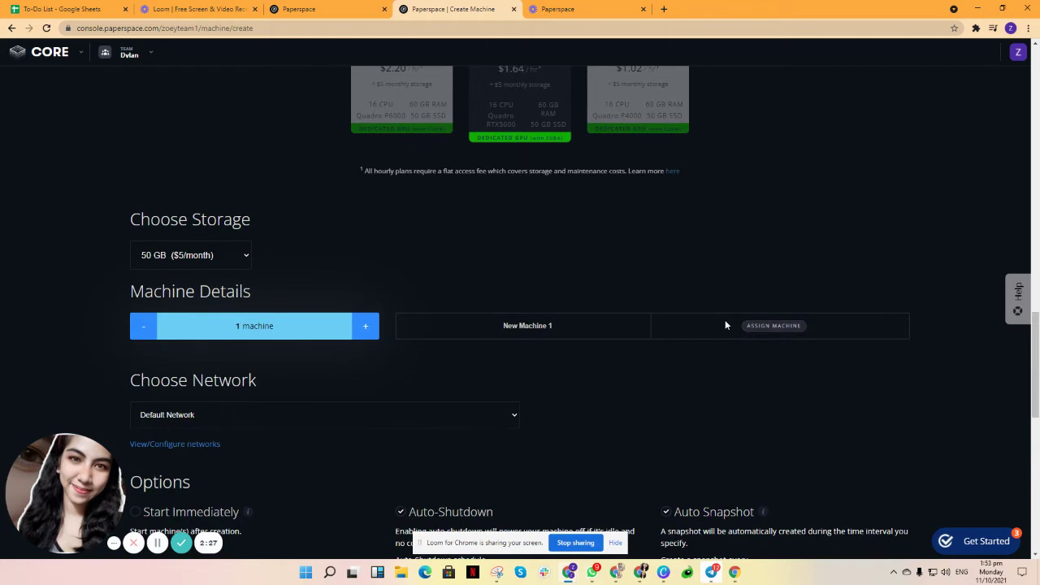
click(743, 325)
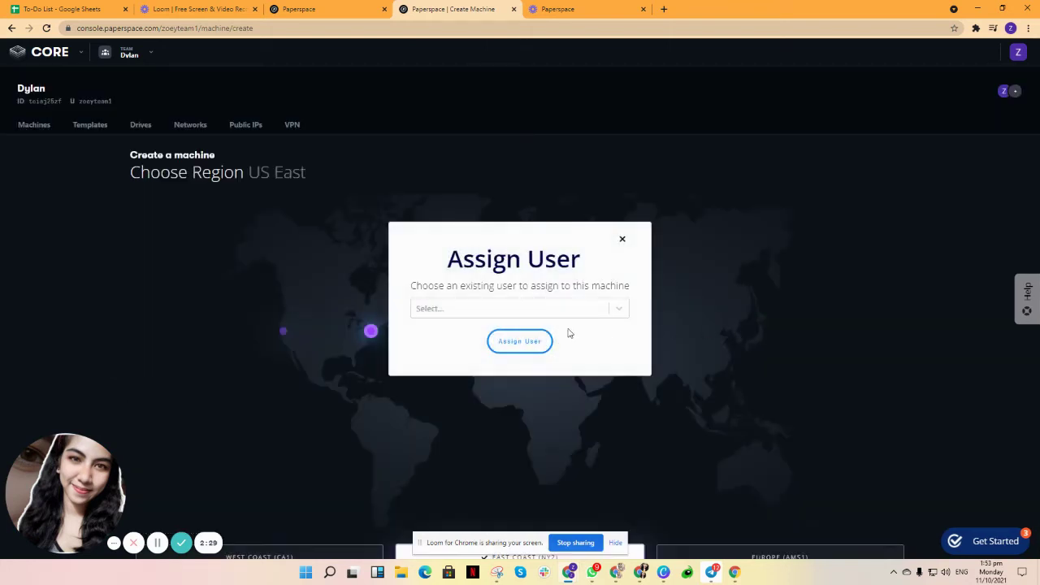
click(509, 313)
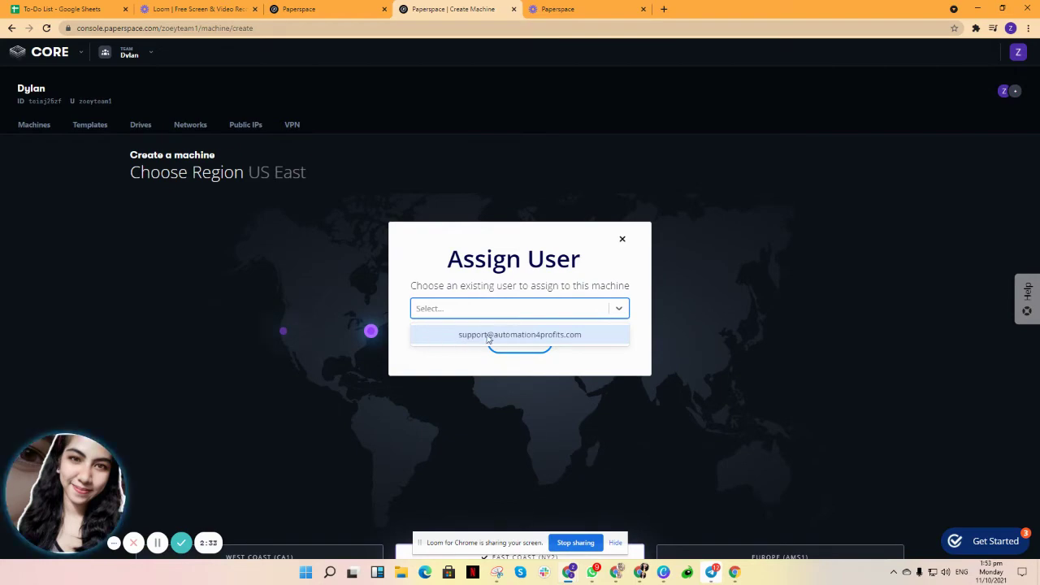
click(623, 241)
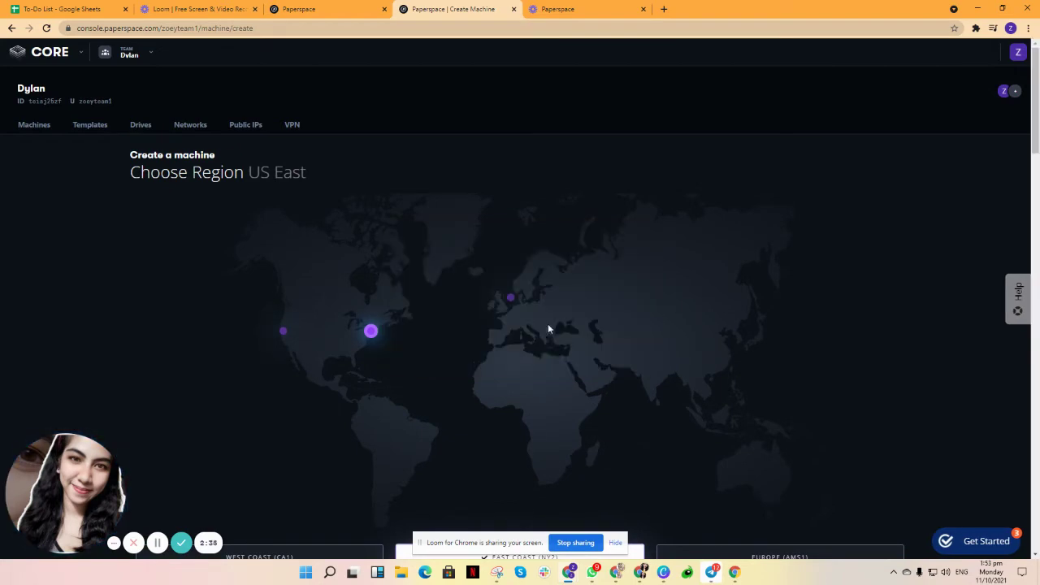
Leave the machine creation form and return to the team's Machines page
scroll(534, 346, down, 15)
scroll(534, 350, down, 15)
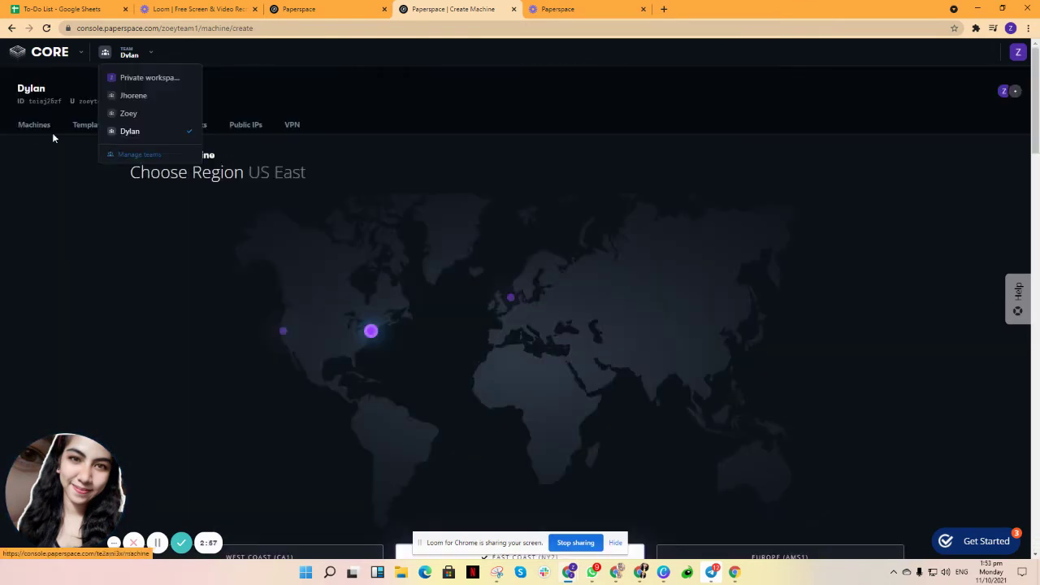
click(40, 133)
click(39, 132)
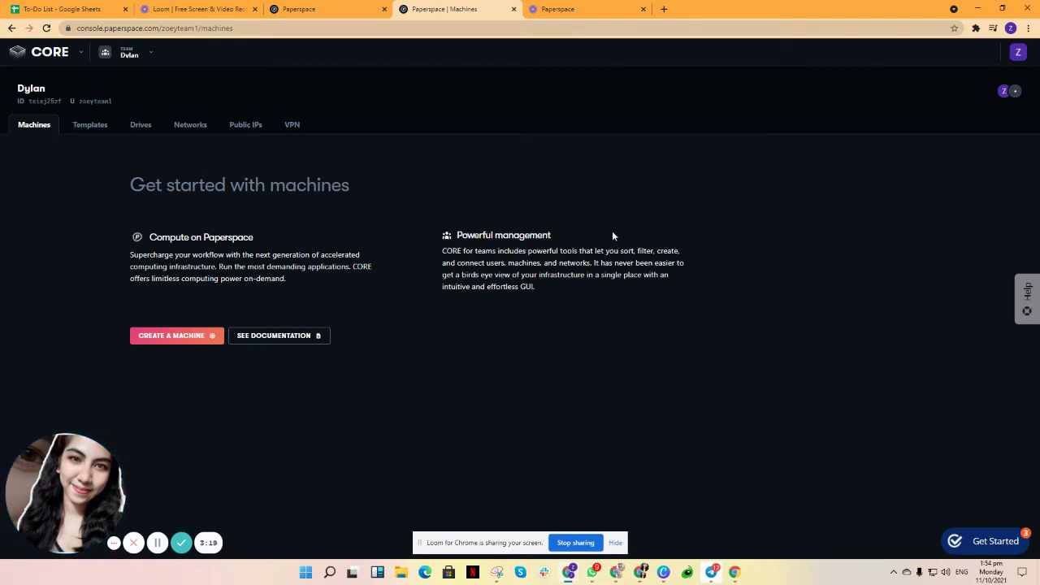
Open the page for managing teams from the list of available workspaces
click(143, 56)
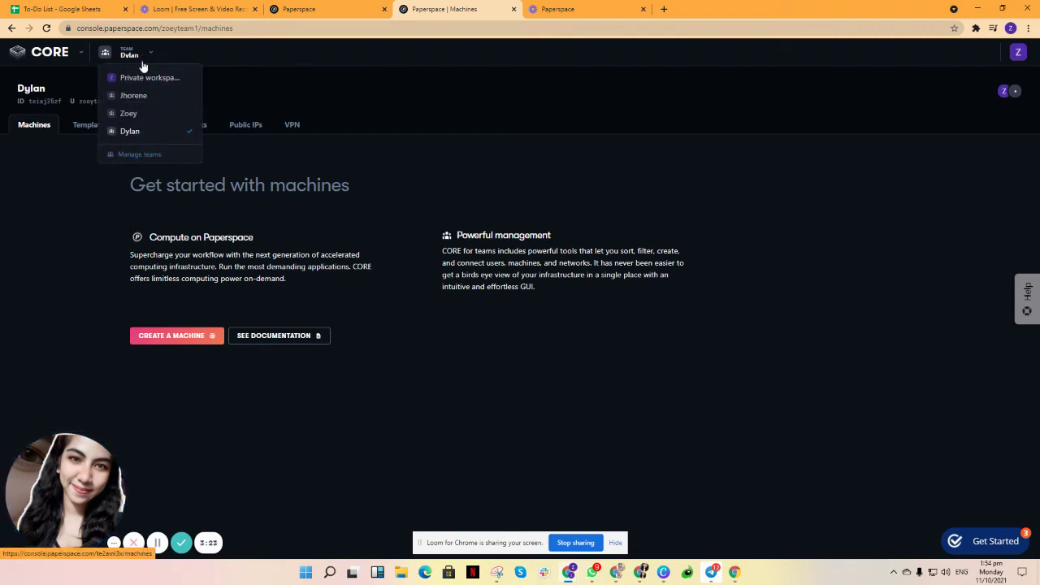
click(152, 55)
click(152, 56)
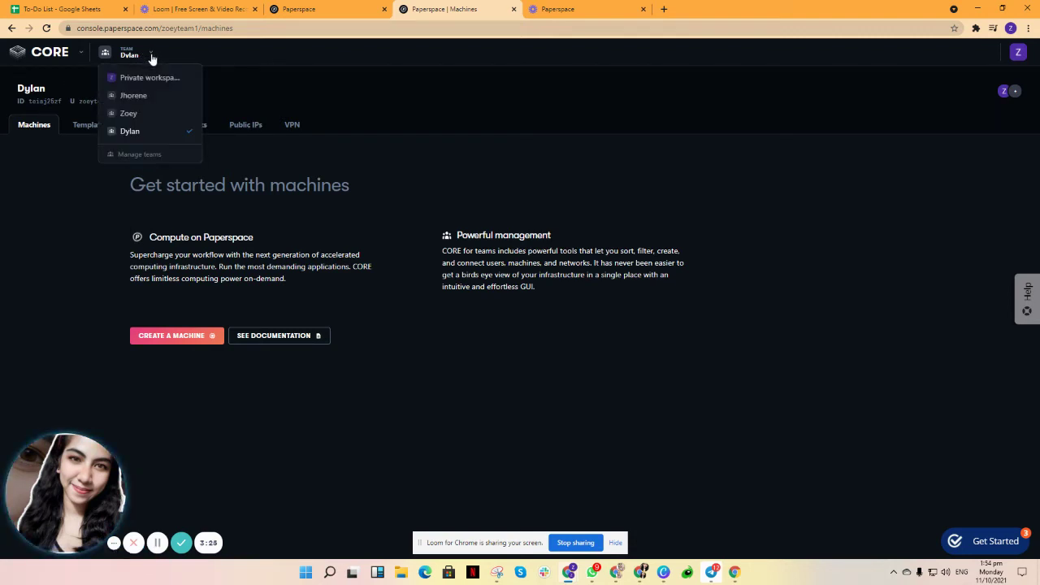
click(142, 159)
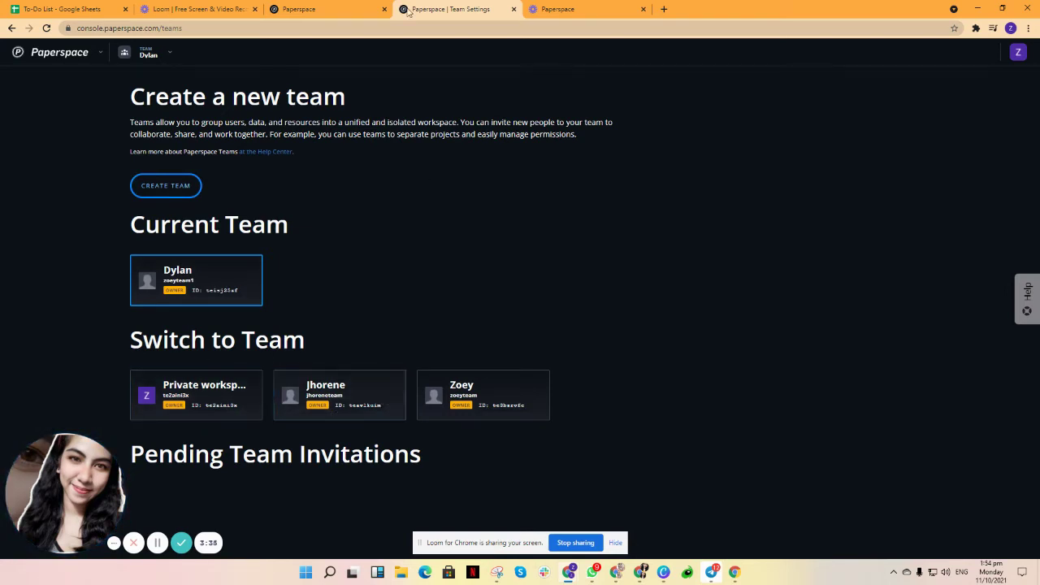
Try to create a new team named A4p, using a lowercase first name as its namespace
click(178, 187)
click(483, 307)
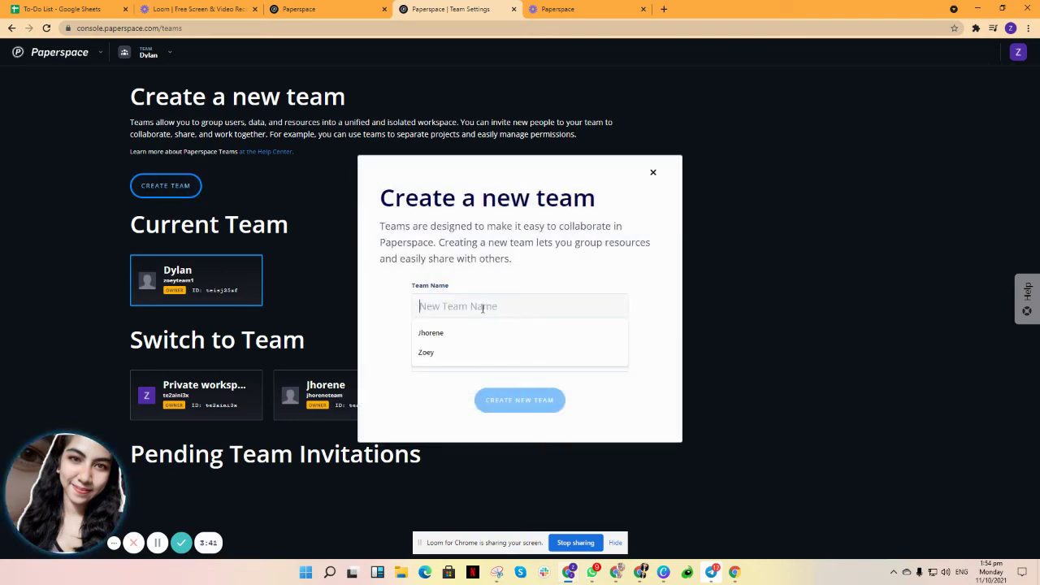
text(A4p)
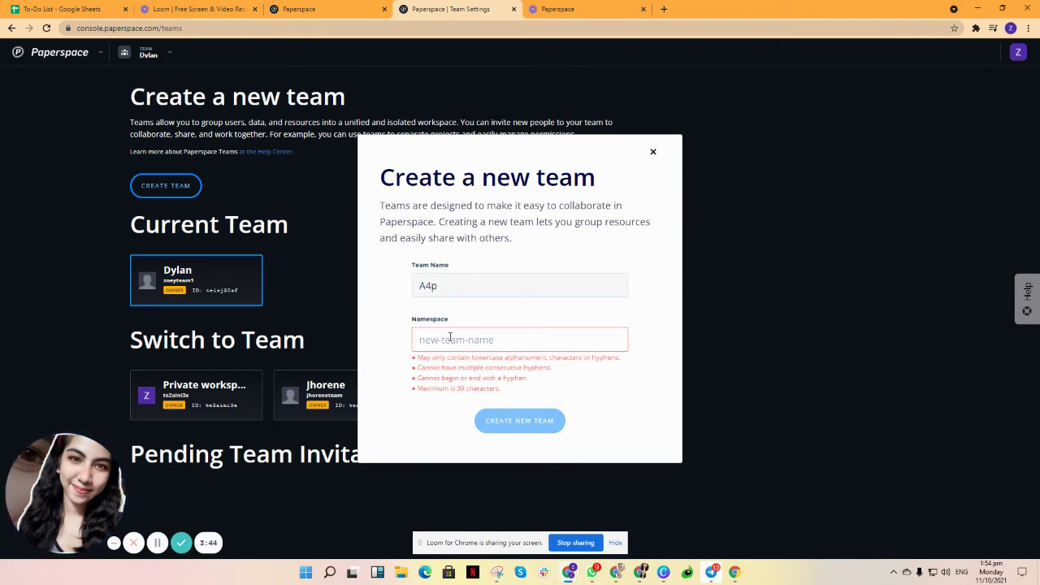
click(450, 339)
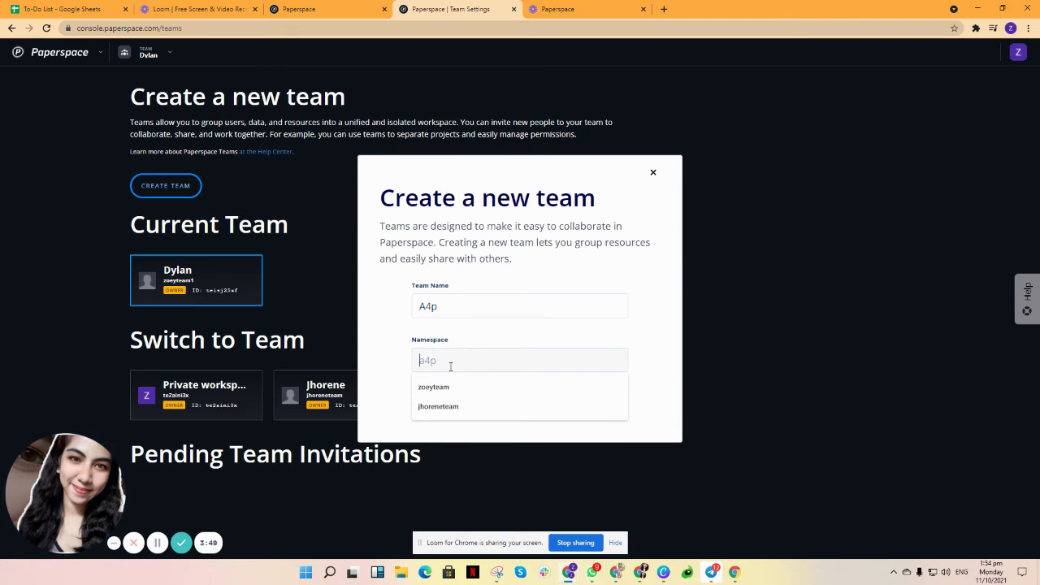
text(4p)
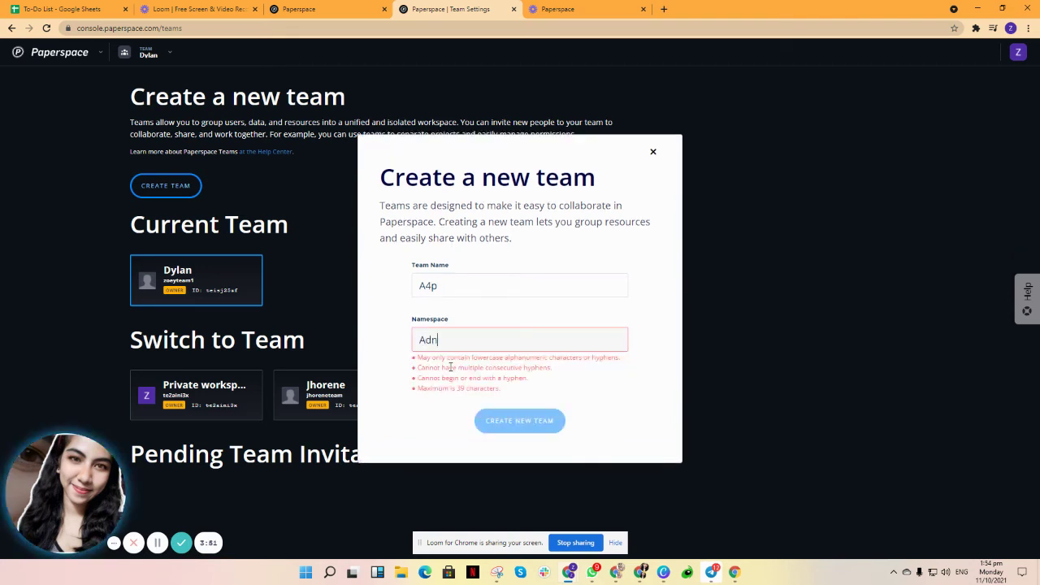
key(BackSpace)
key(BackSpace)
text(ndy)
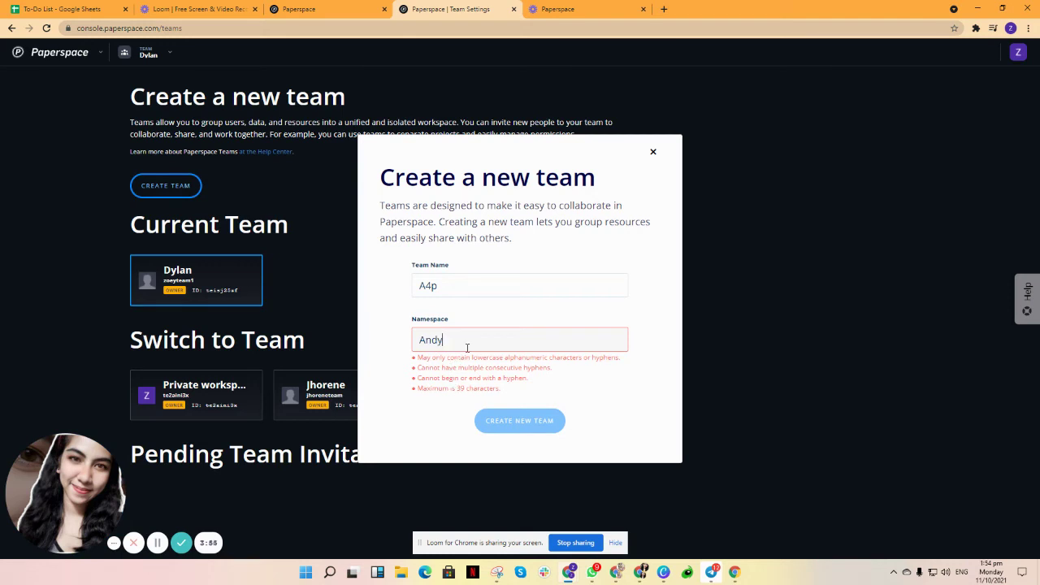
click(425, 339)
key(BackSpace)
text(a)
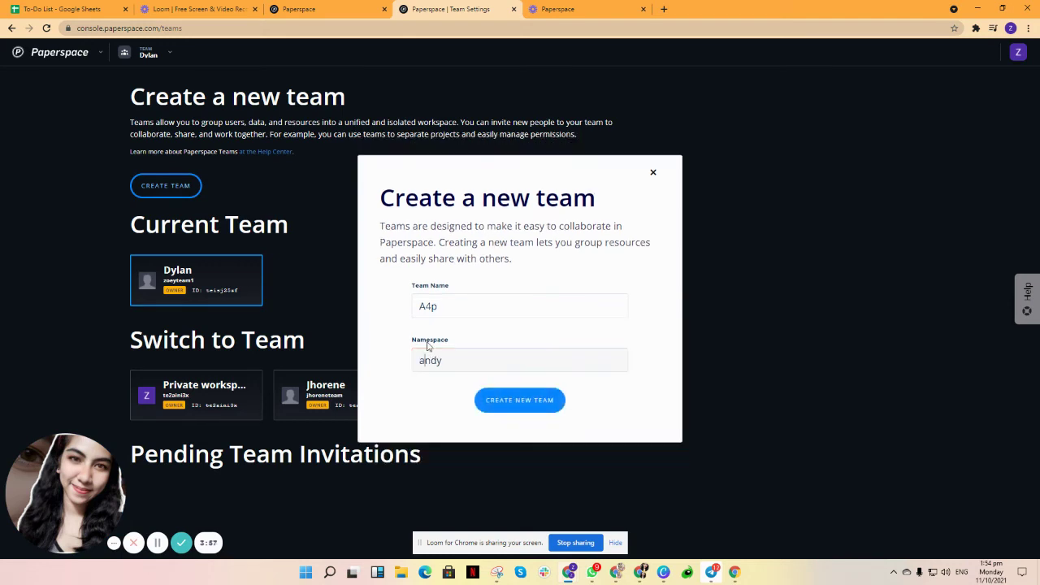
click(487, 409)
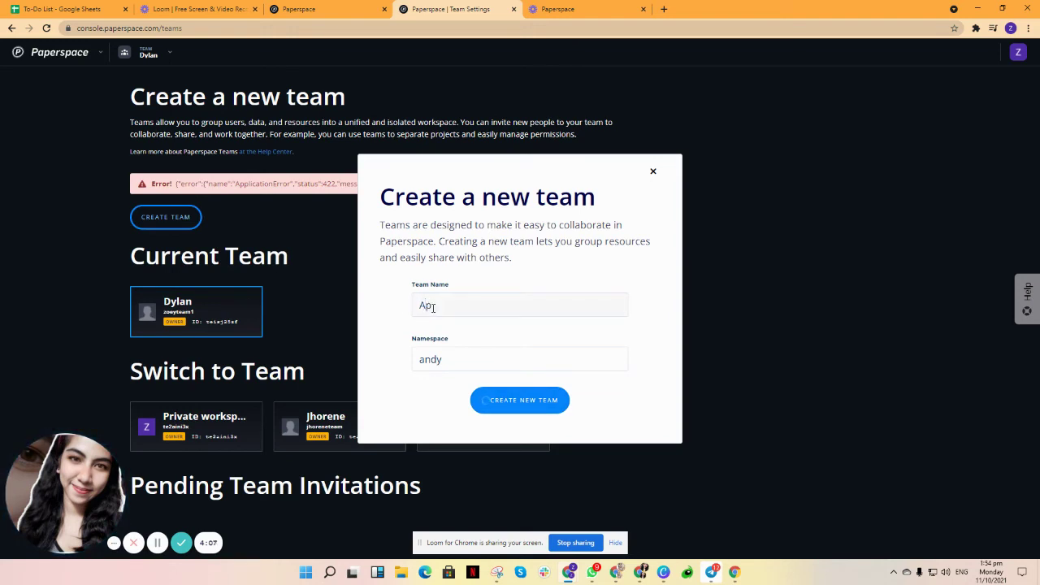
Try to create the team under the name Aforp with the same namespace, and dismiss the team creation dialog
text(for)
click(494, 402)
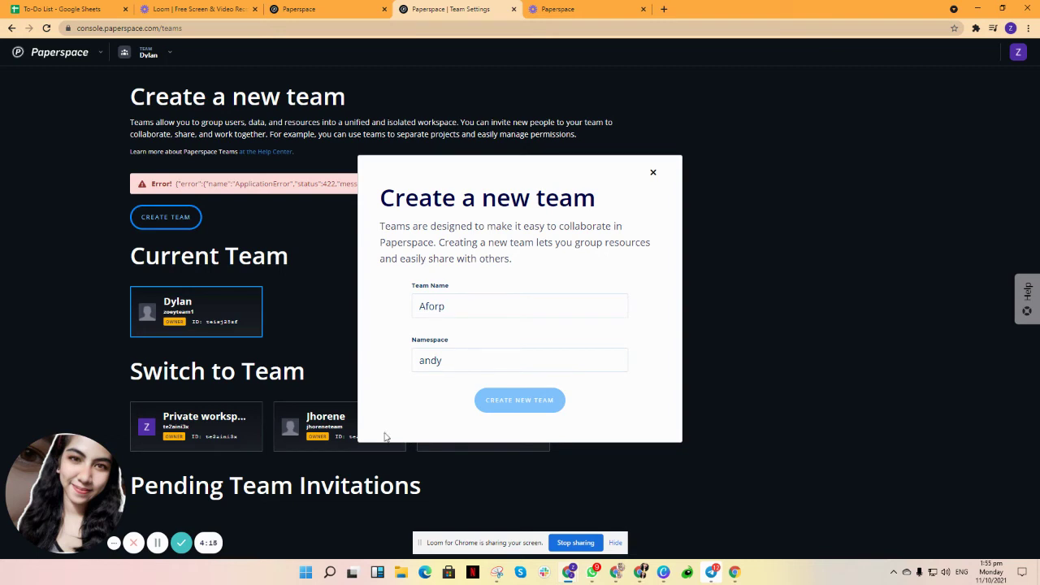
click(321, 309)
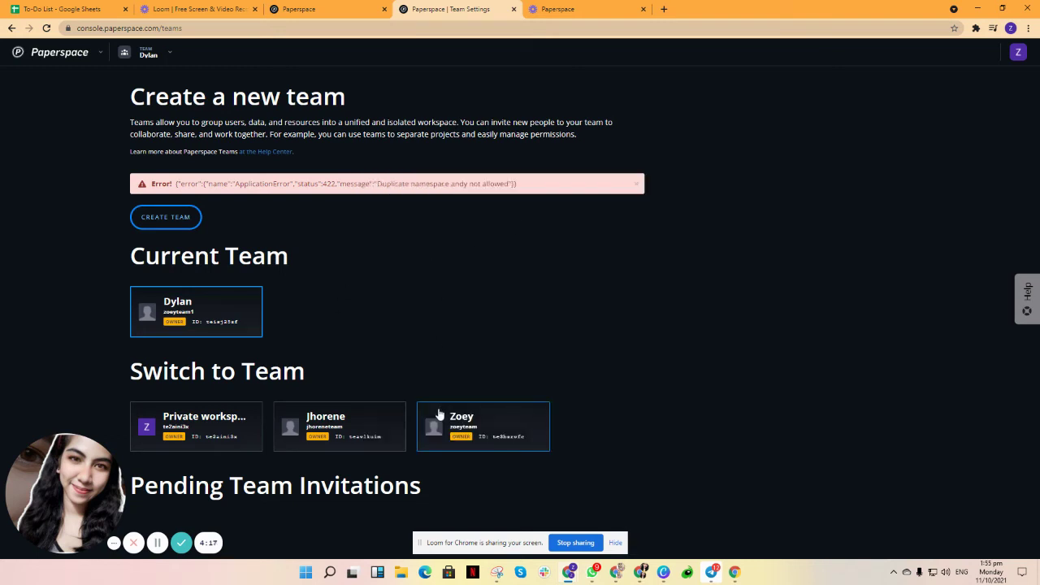
Create a new team with both the team name and the namespace set to aforp
click(184, 219)
click(467, 305)
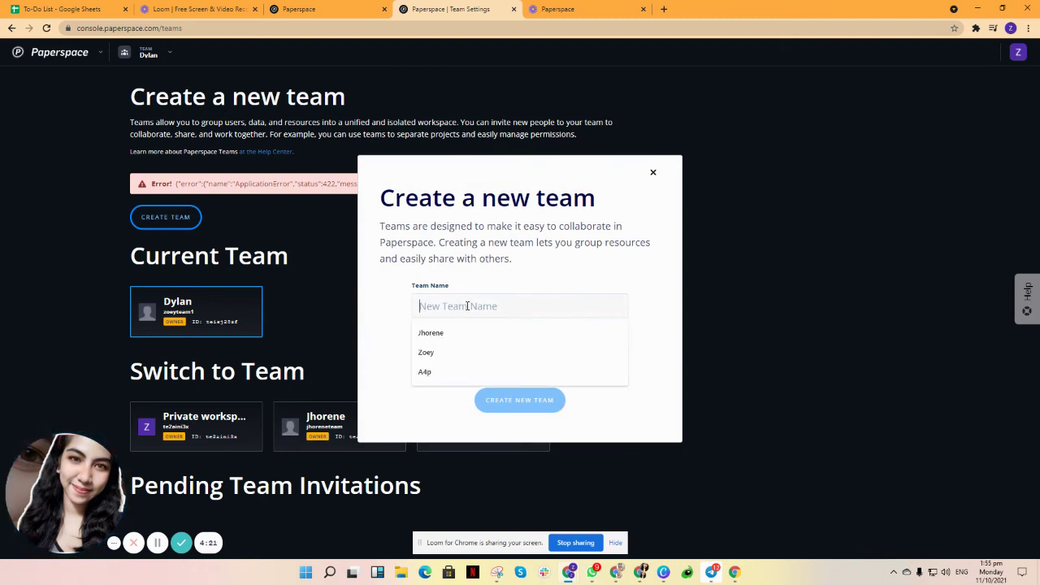
text(afor)
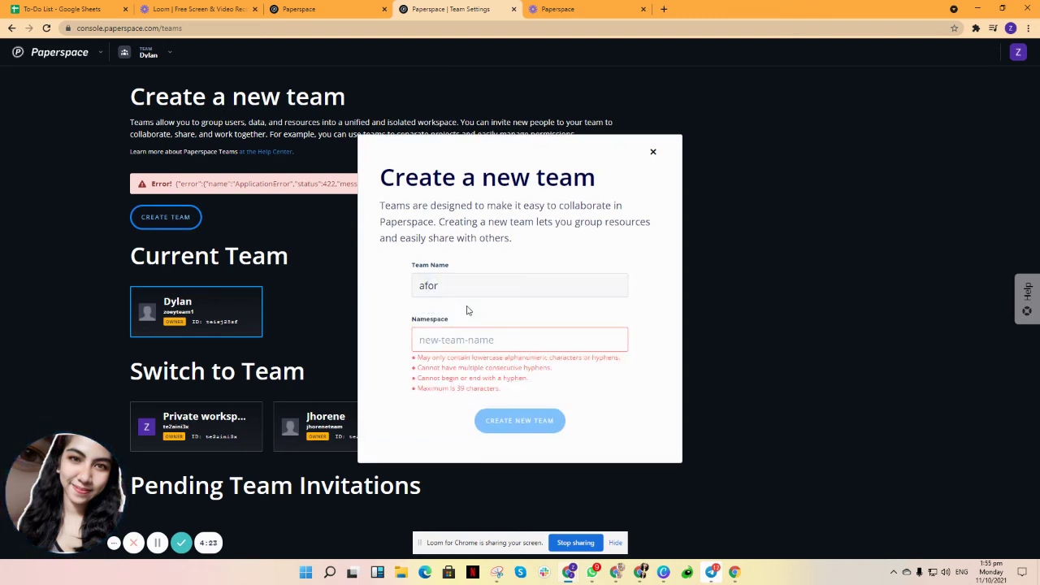
text(p)
click(460, 347)
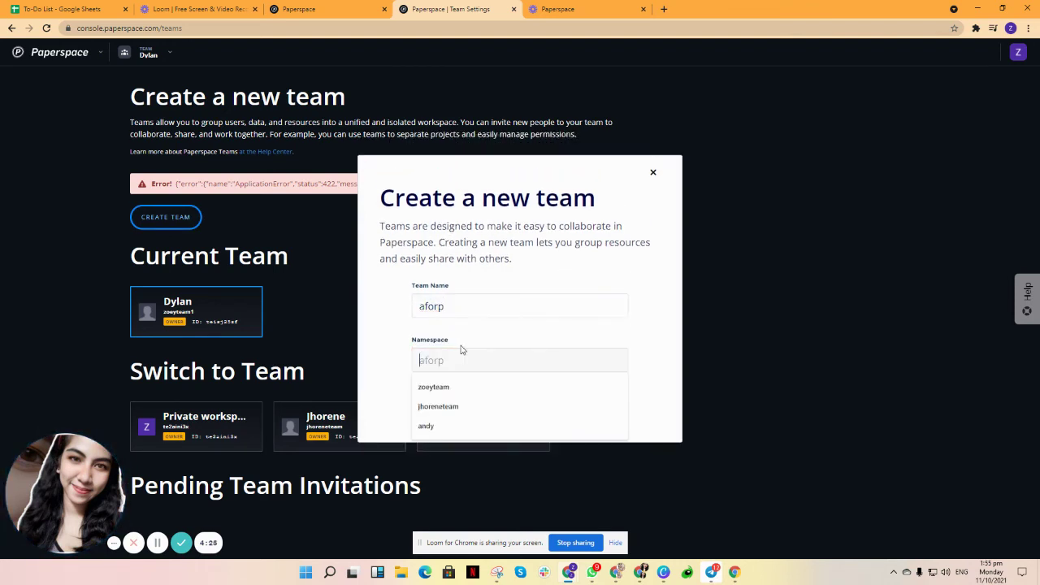
text(aforp)
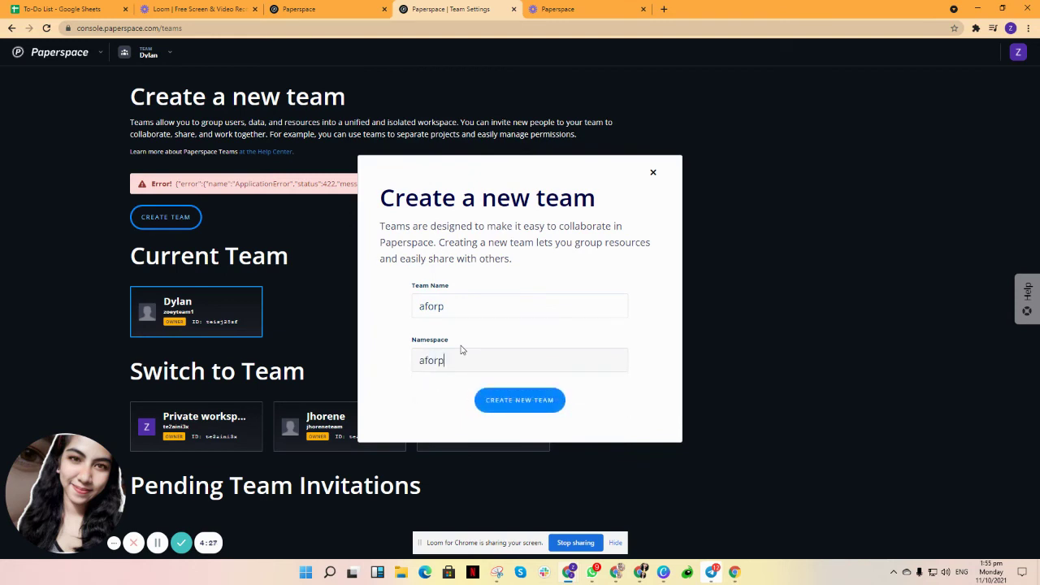
key(Return)
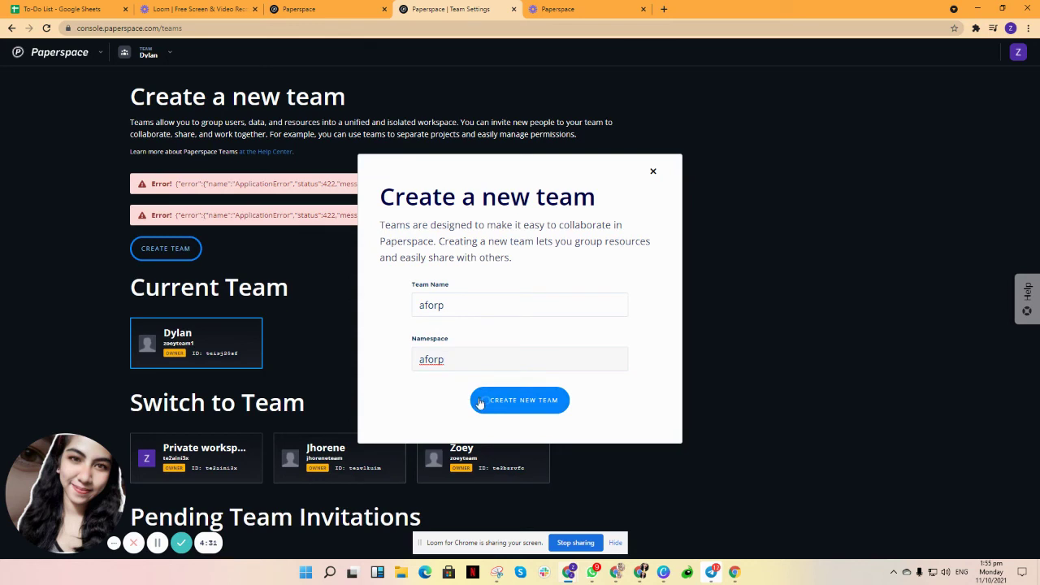
click(486, 401)
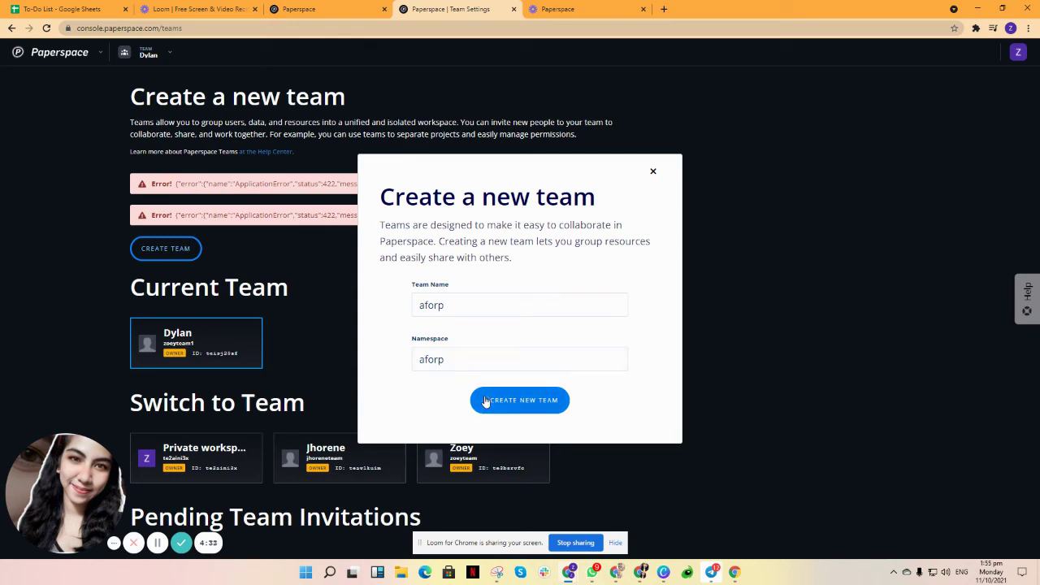
click(486, 401)
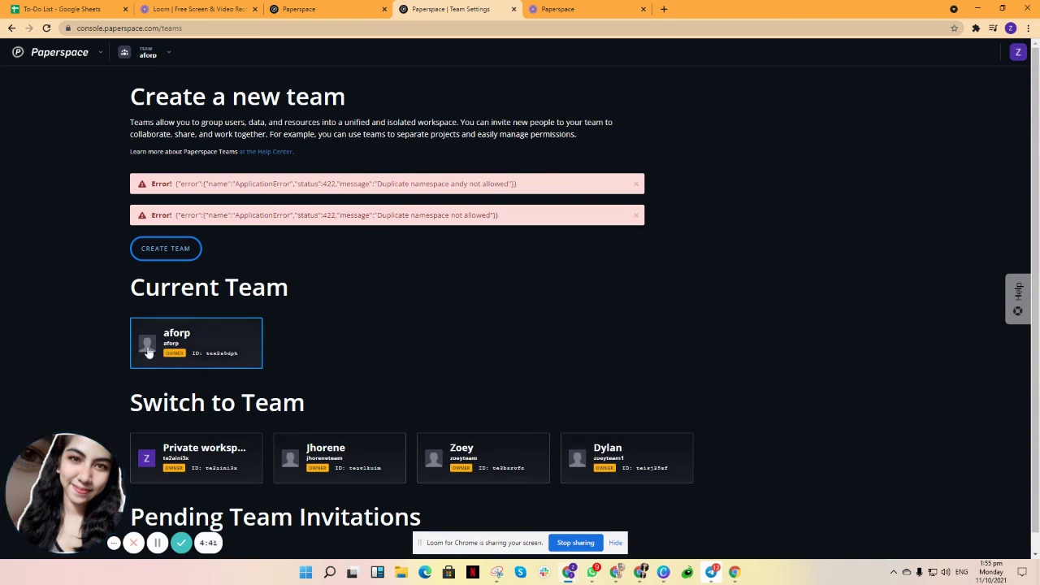
Open the settings of the current team aforp and show its members
click(209, 352)
scroll(189, 406, down, 1)
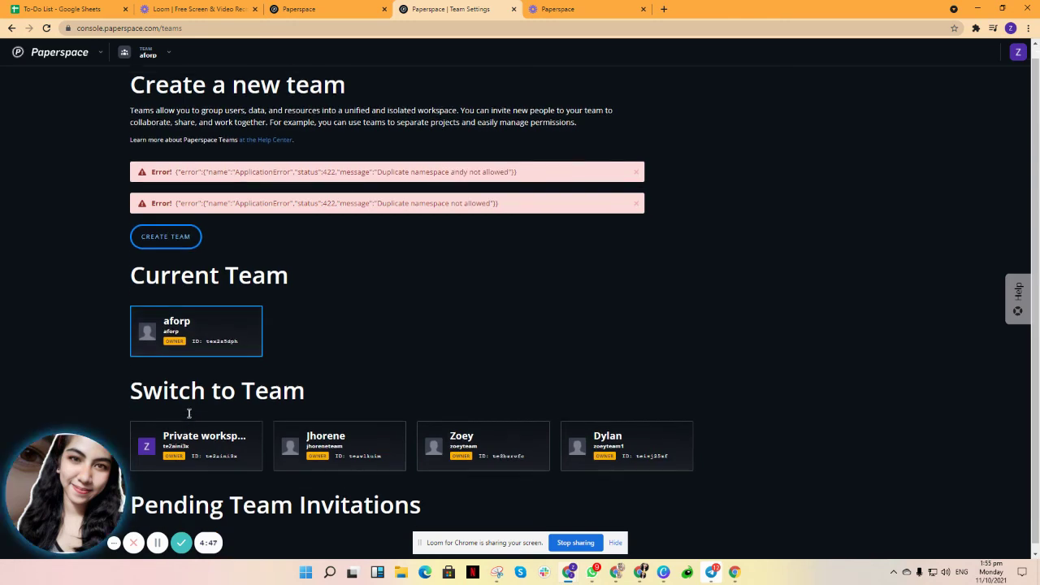
click(159, 326)
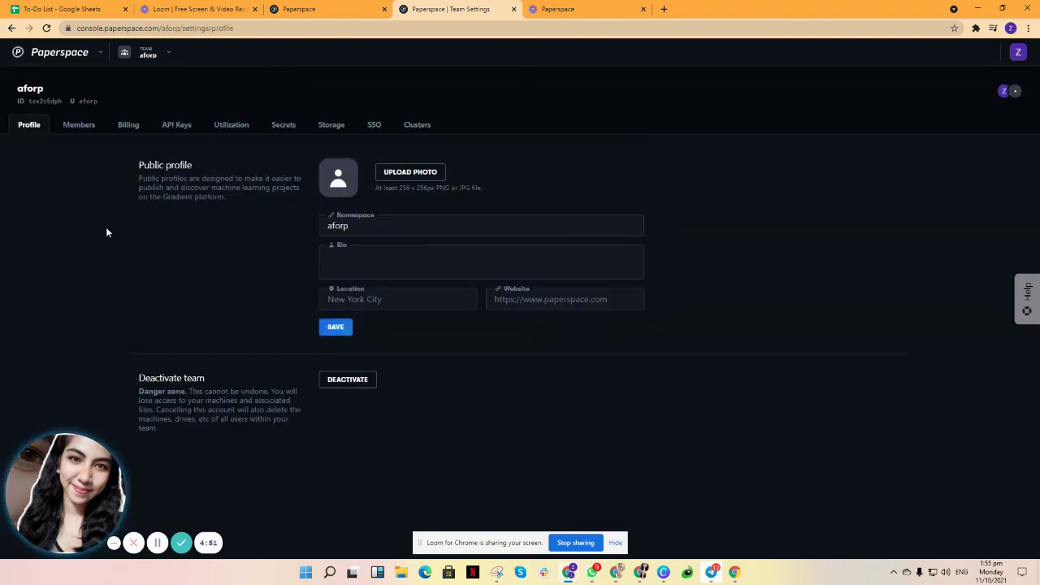
click(80, 129)
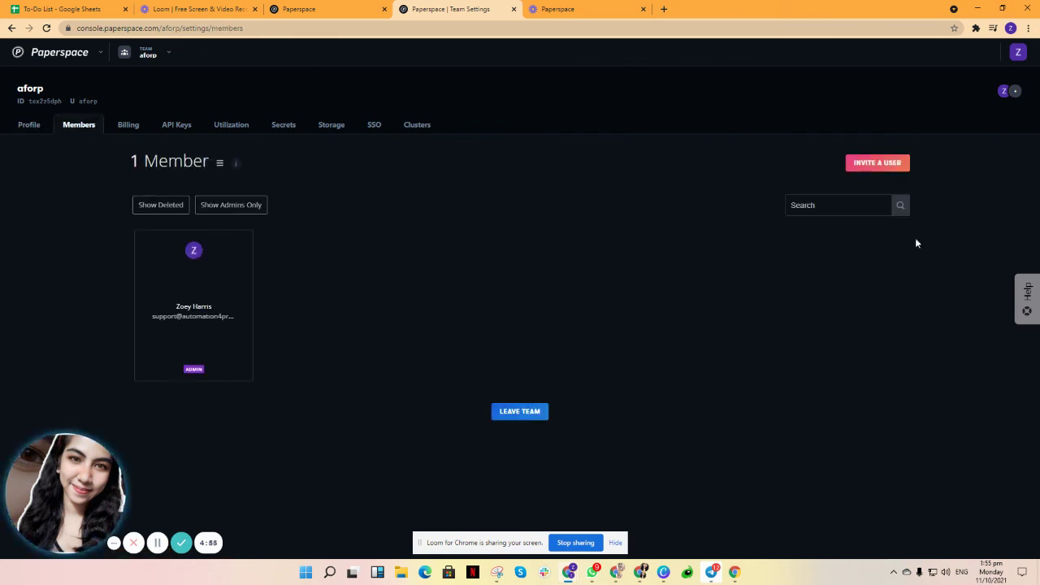
View the form for inviting a user to aforp and close it without sending an invitation
click(891, 163)
click(486, 304)
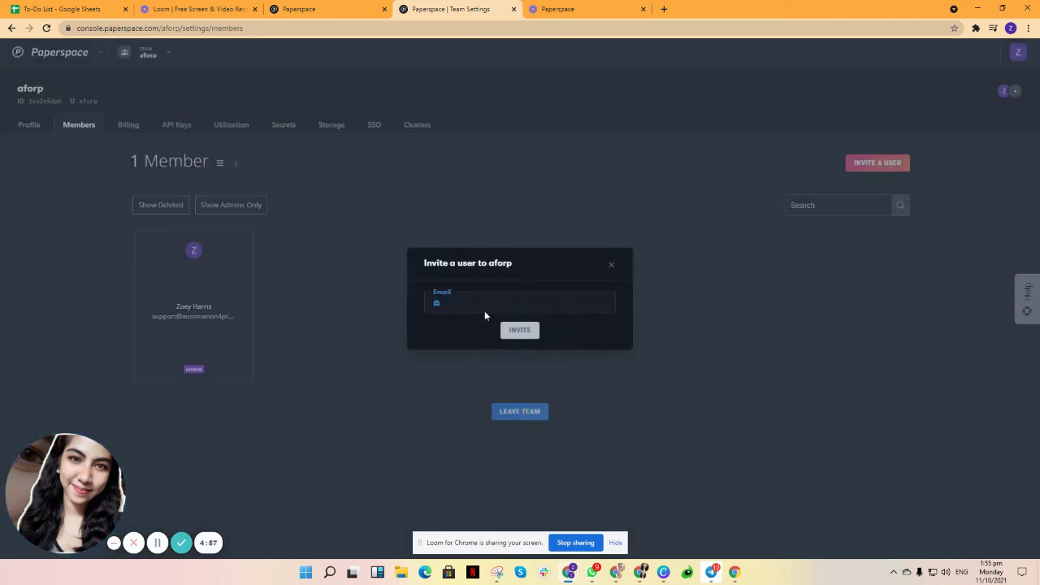
click(612, 266)
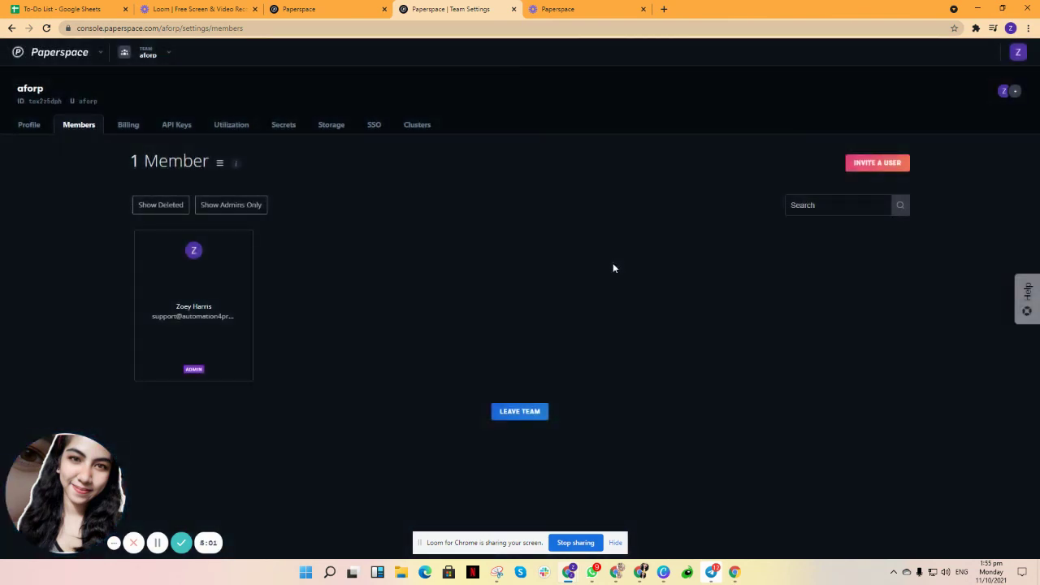